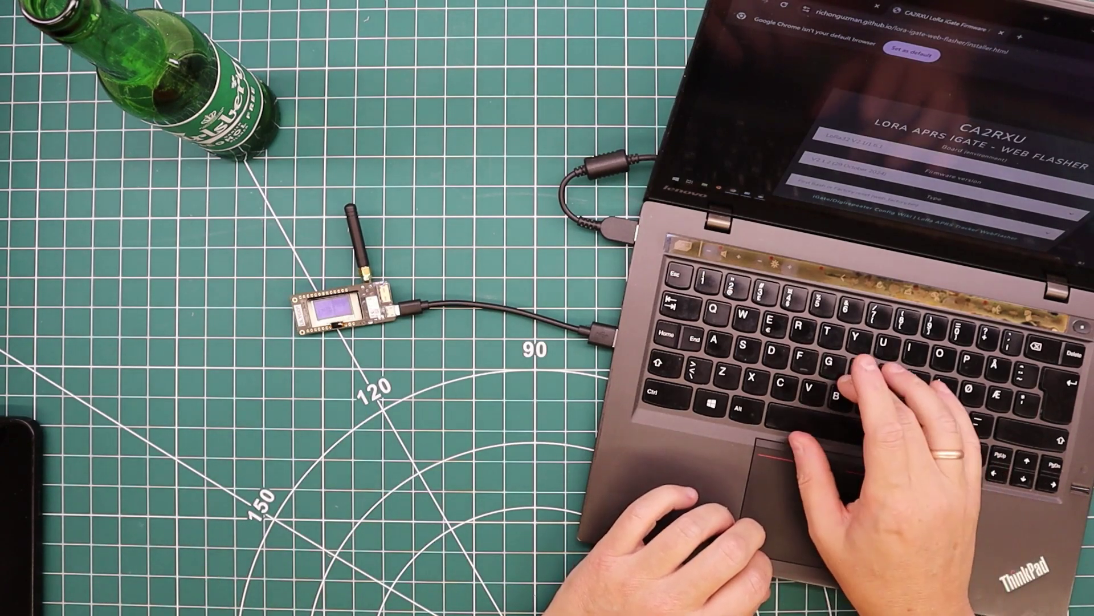
Step: Keep LoRa32 V2.1/1.6.1 as the board and bring up the firmware version list
{"action": "left_click", "coordinate": [1029, 57]}
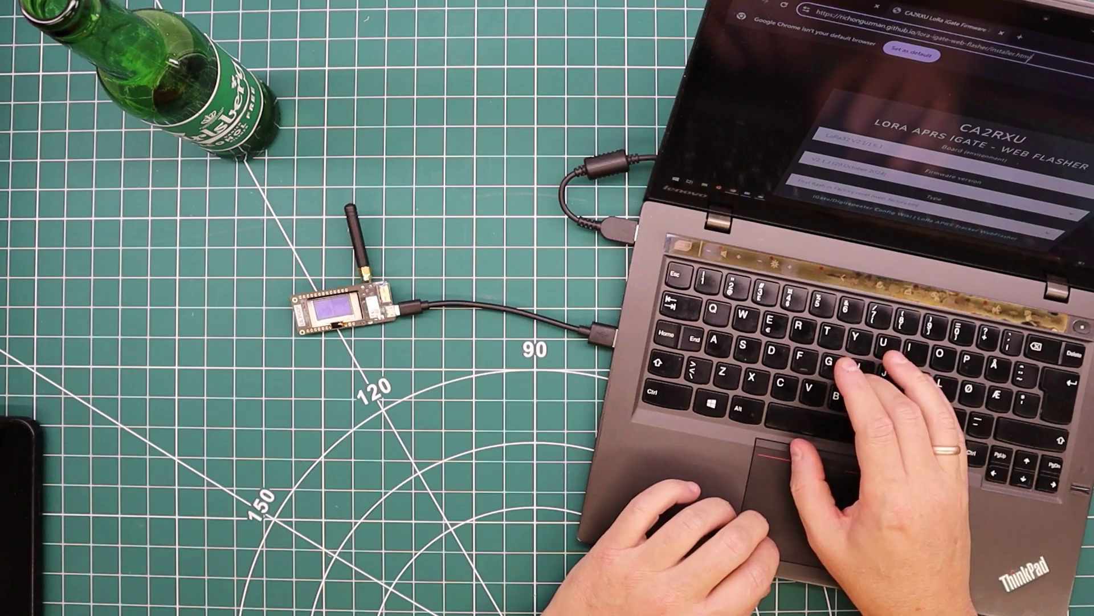
{"action": "left_click", "coordinate": [1023, 80]}
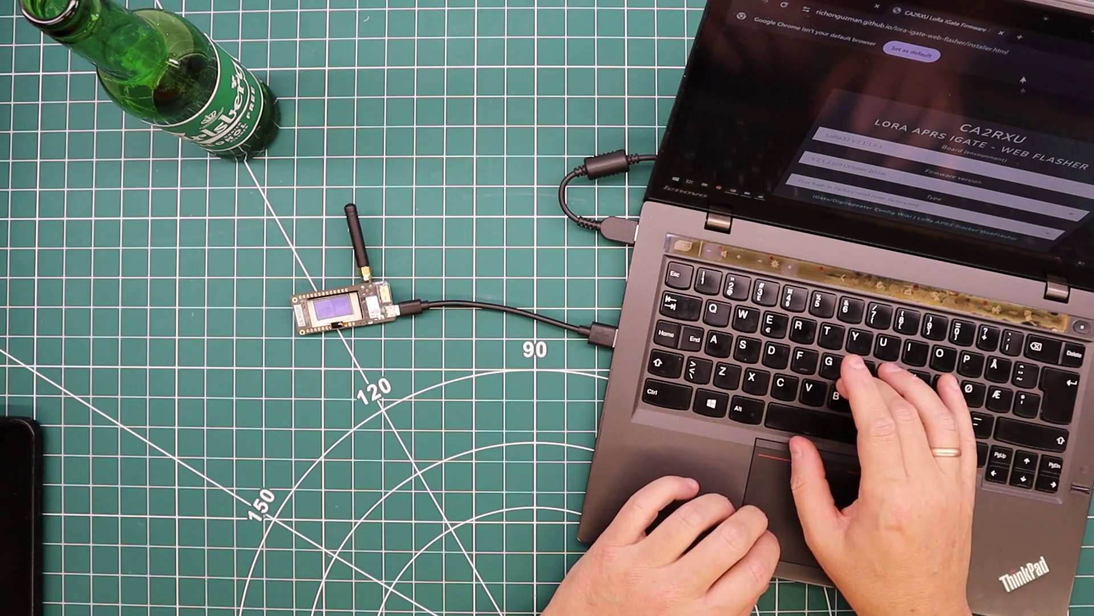
{"action": "left_click", "coordinate": [935, 153]}
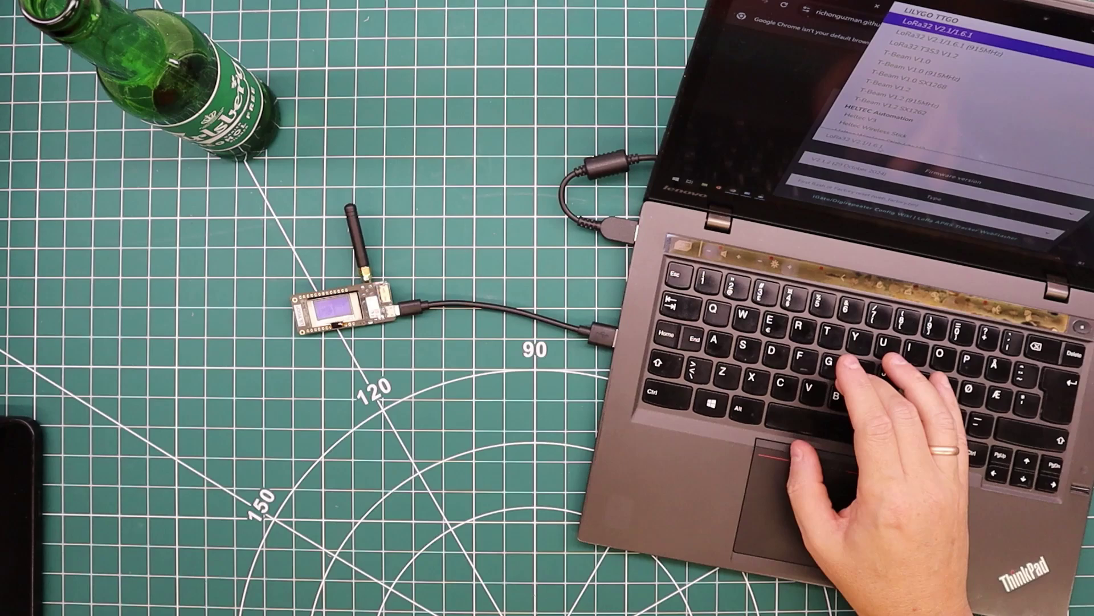
{"action": "left_click", "coordinate": [836, 175]}
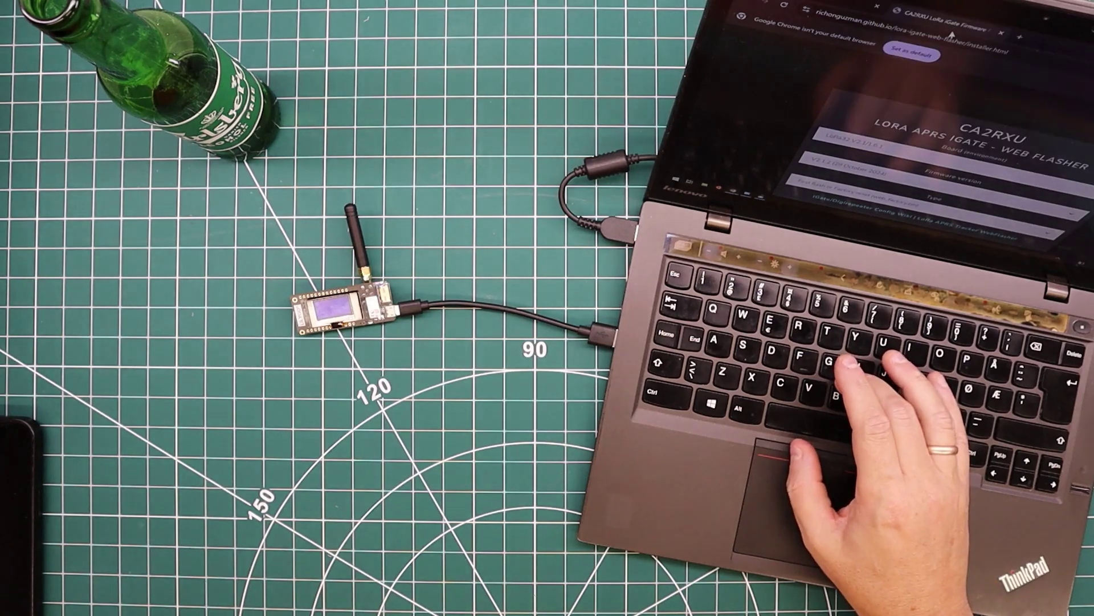
{"action": "left_click", "coordinate": [836, 175]}
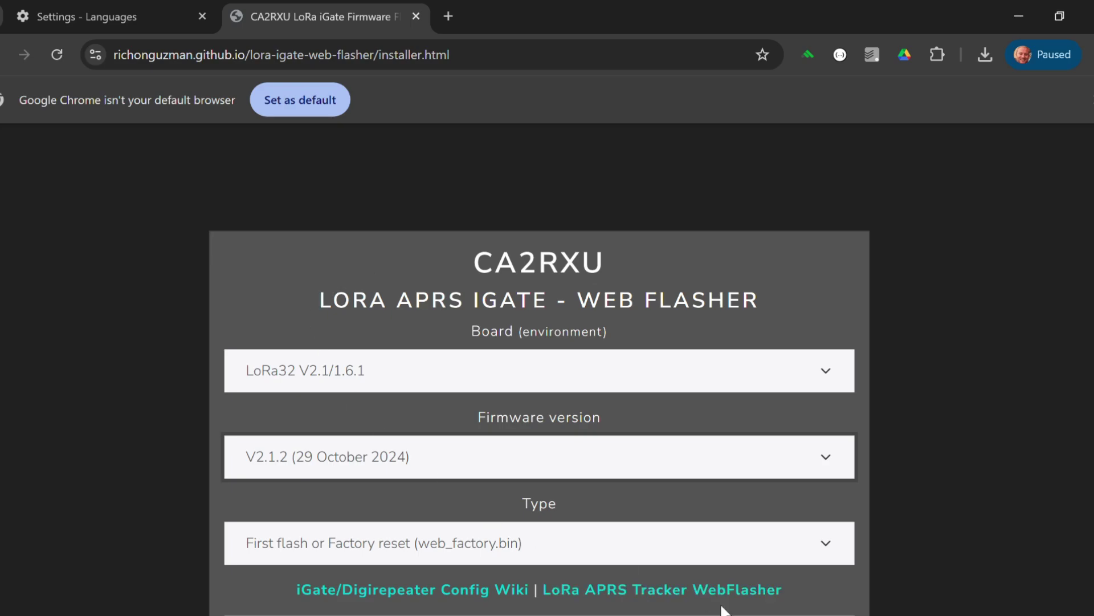
{"action": "scroll", "coordinate": [787, 507], "scroll_direction": "down", "scroll_amount": 4}
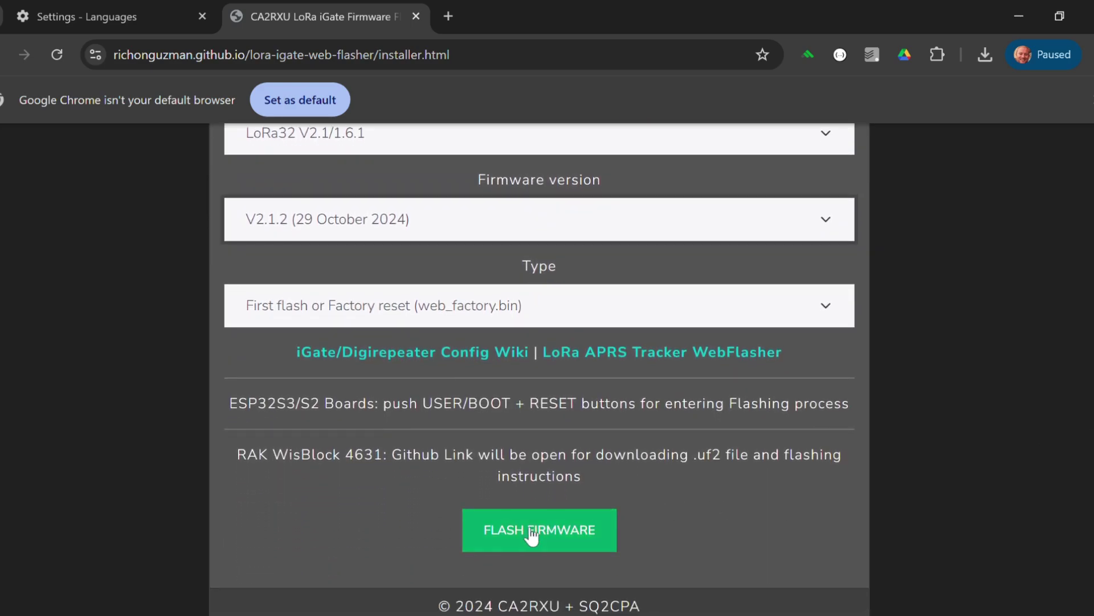
Step: Install the ttgo-lora32-v21 factory firmware with Erase device ticked, then dismiss the completion message
{"action": "left_click", "coordinate": [532, 535]}
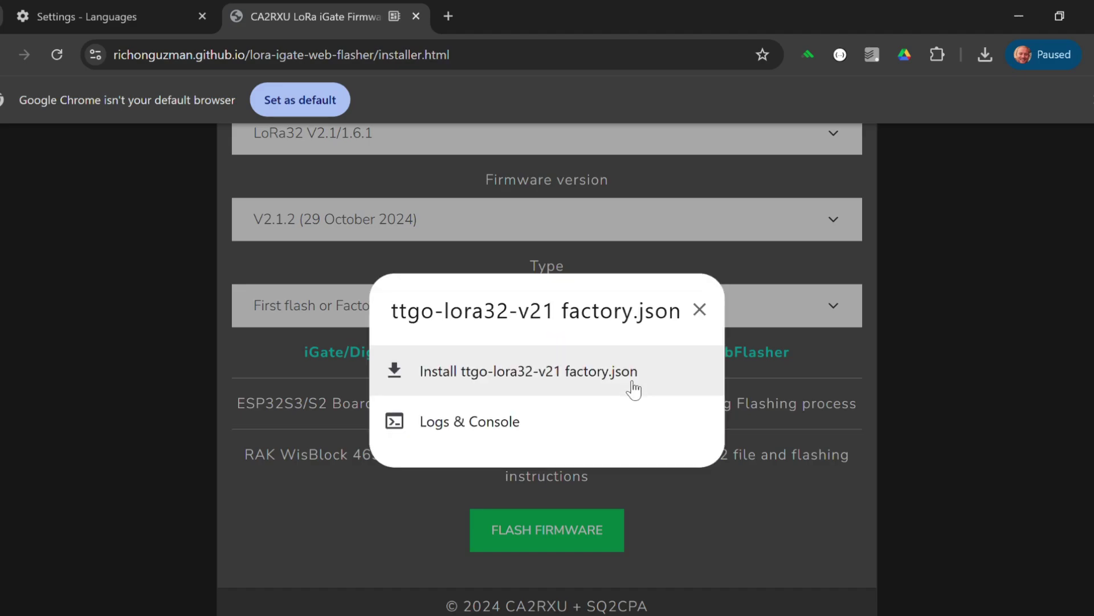
{"action": "left_click", "coordinate": [529, 373]}
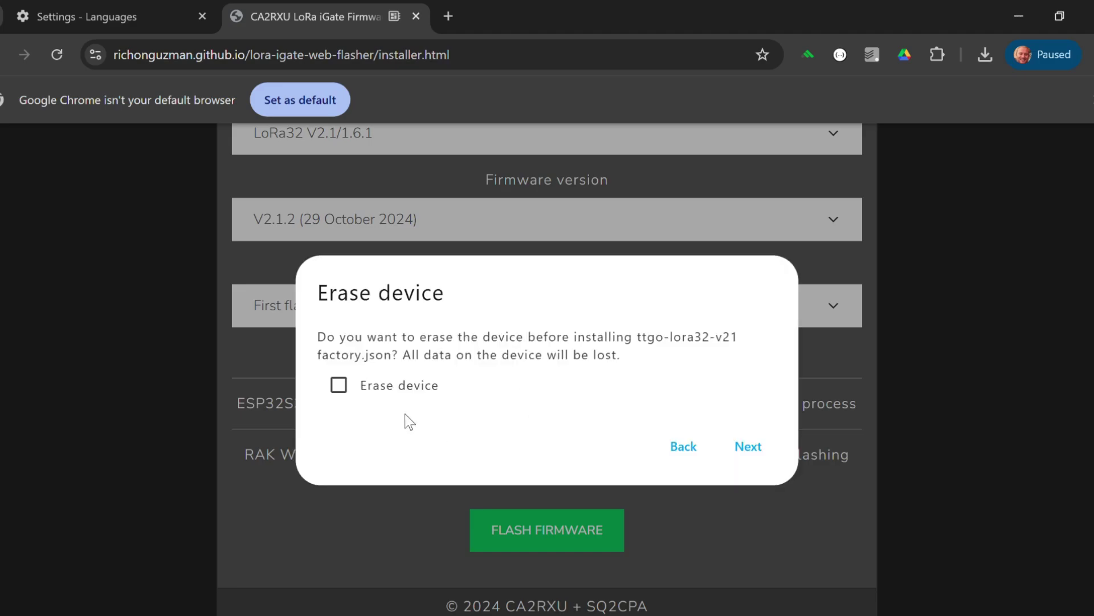
{"action": "left_click", "coordinate": [341, 385]}
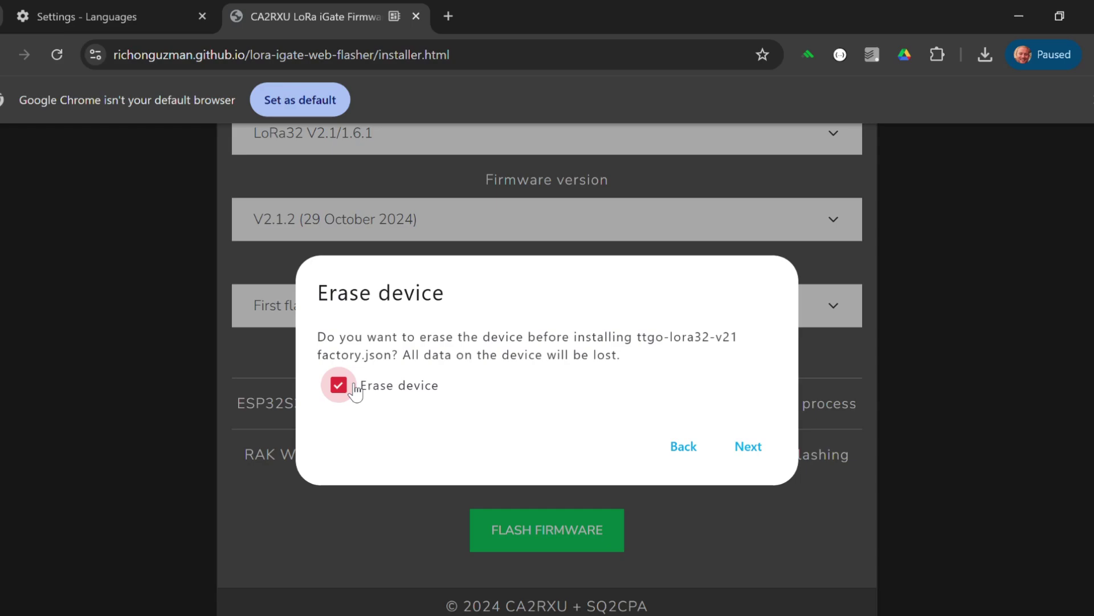
{"action": "left_click", "coordinate": [762, 456]}
{"action": "left_click", "coordinate": [714, 436]}
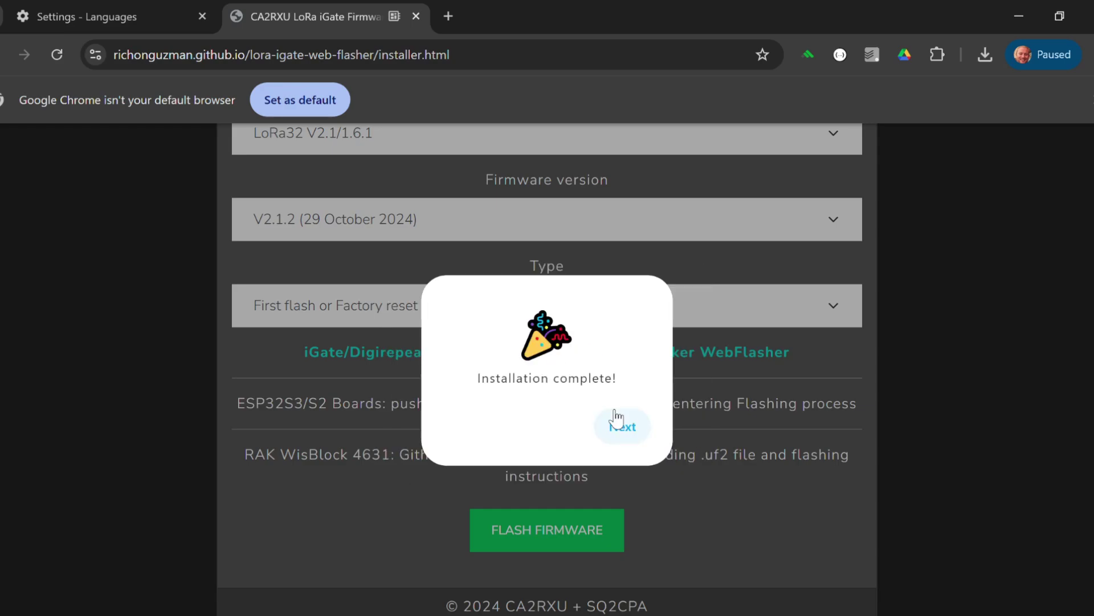
{"action": "left_click", "coordinate": [623, 424]}
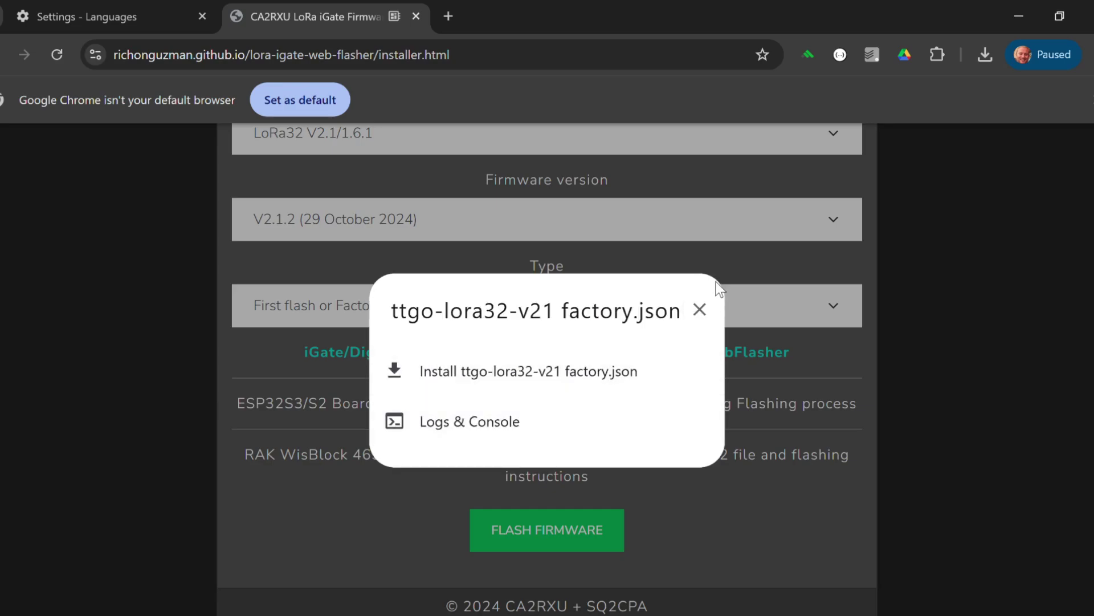
Step: Close the web flasher's install options dialog
{"action": "left_click", "coordinate": [701, 310]}
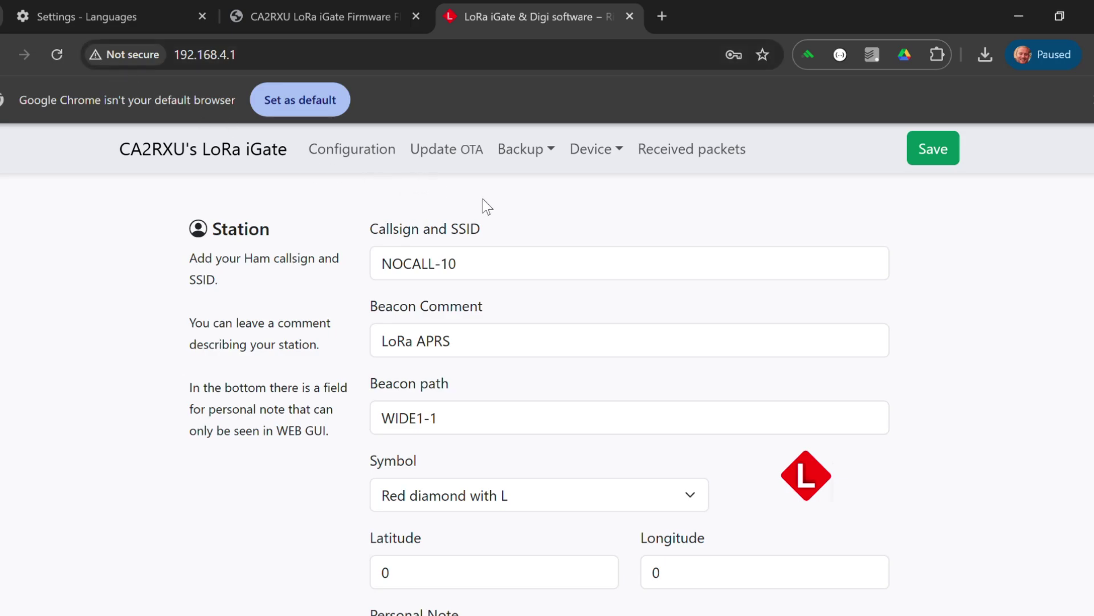
Step: Replace NOCALL-10 with the station callsign and set the beacon comment to 'Info rt' plus the station's website URL
{"action": "scroll", "coordinate": [540, 399], "scroll_direction": "down", "scroll_amount": 1}
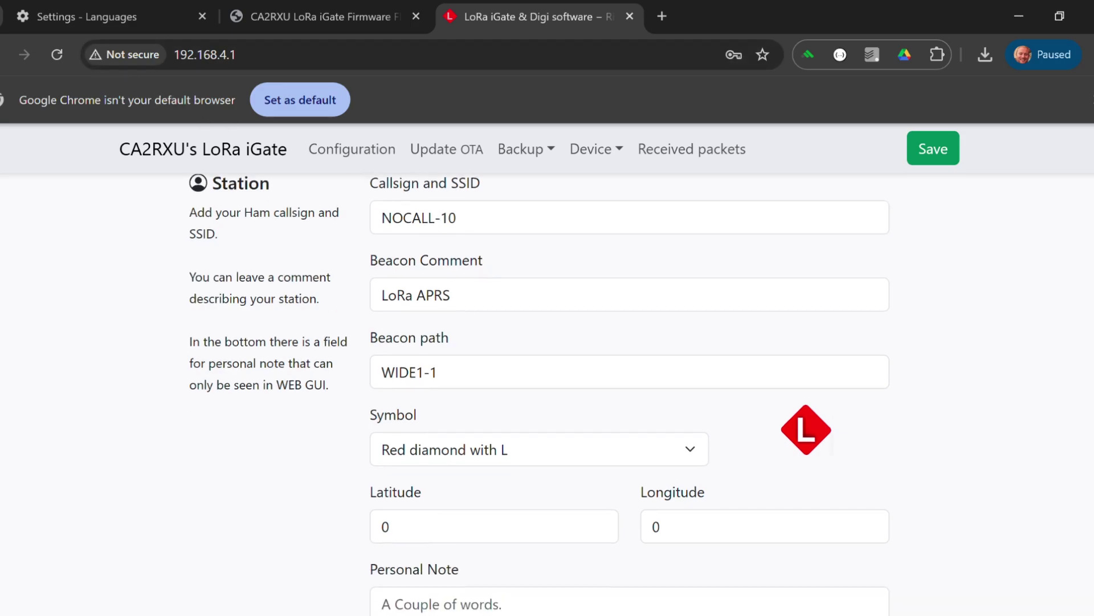
{"action": "scroll", "coordinate": [539, 399], "scroll_direction": "up", "scroll_amount": 1}
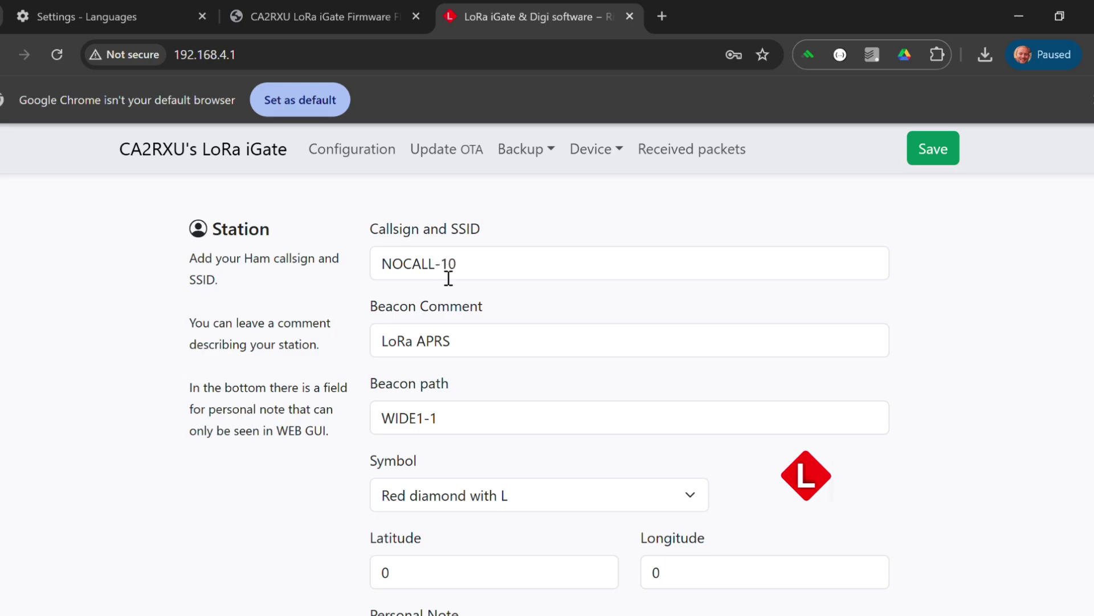
{"action": "triple_click", "coordinate": [469, 273]}
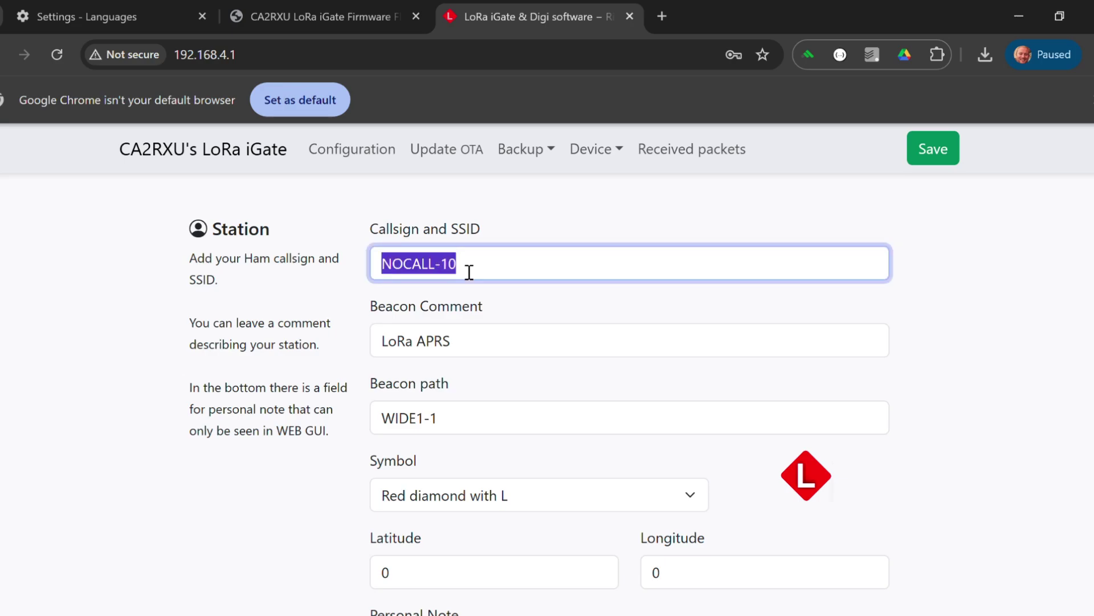
{"action": "type", "text": "LB5JJ-1"}
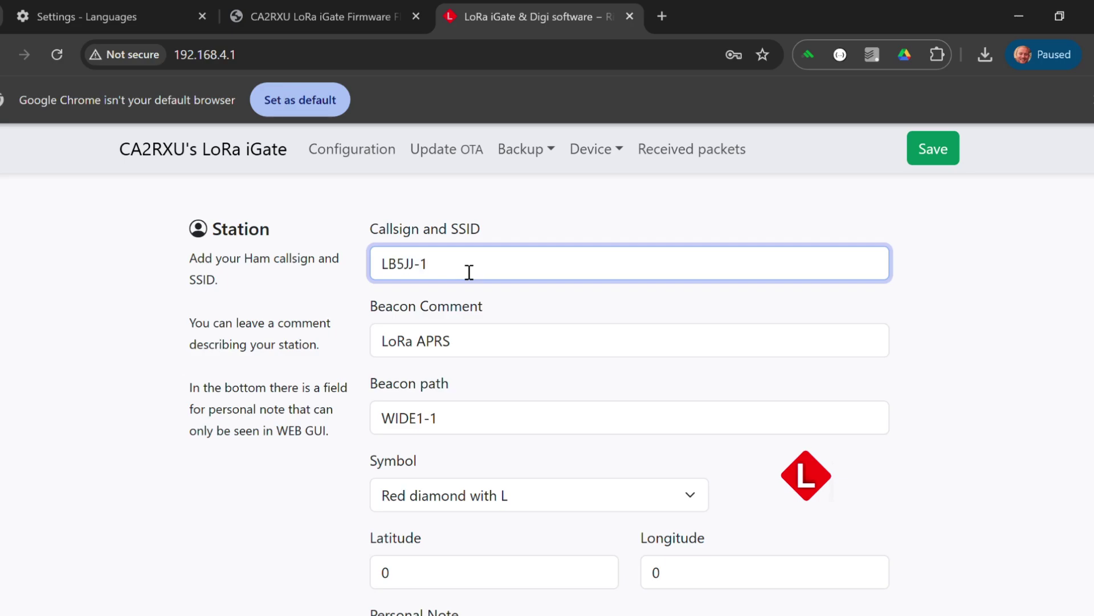
{"action": "key", "text": "Tab"}
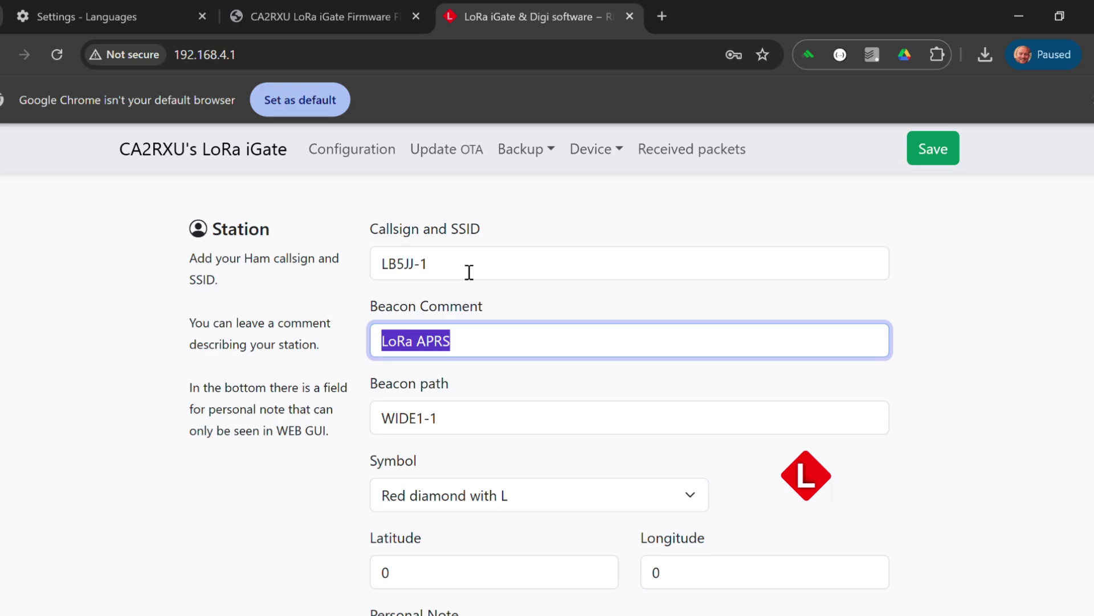
{"action": "type", "text": "Info "}
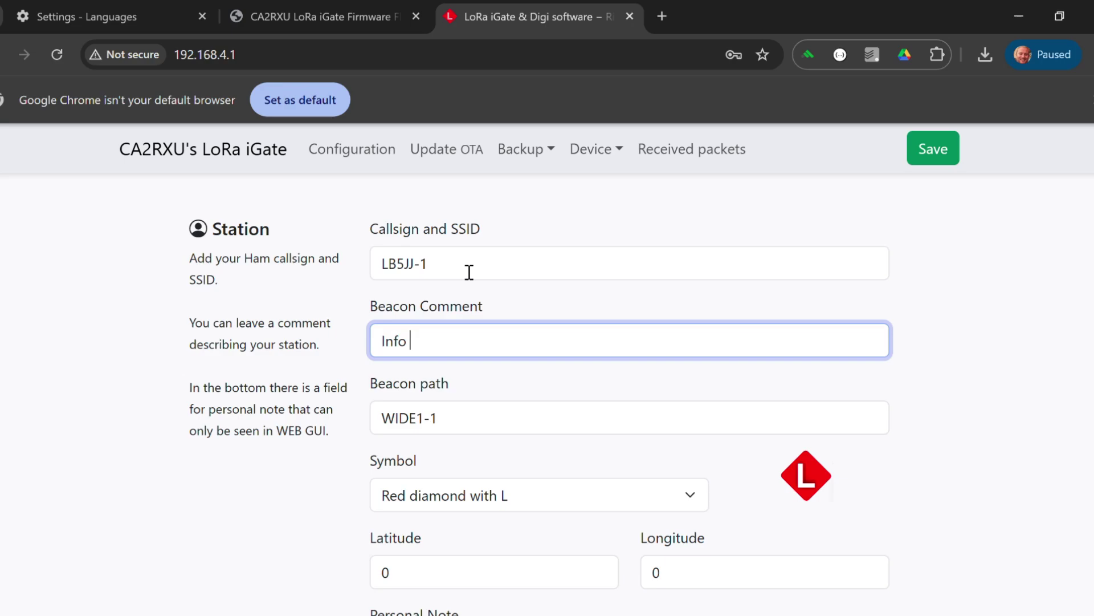
{"action": "type", "text": "rt https://lb5jj.no/aprs/lora/"}
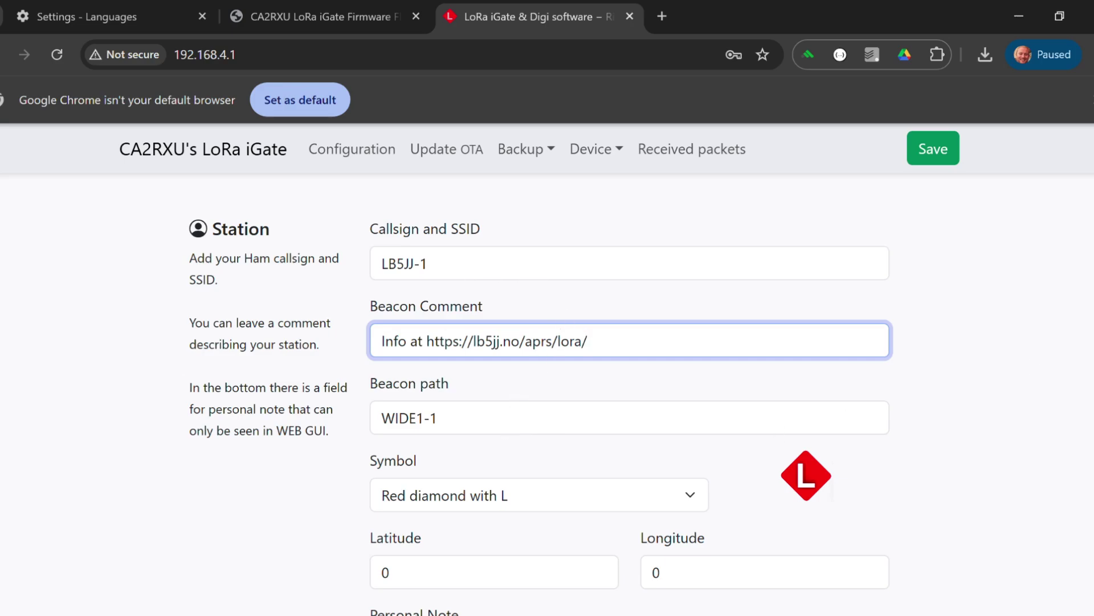
{"action": "scroll", "coordinate": [627, 399], "scroll_direction": "down", "scroll_amount": 3}
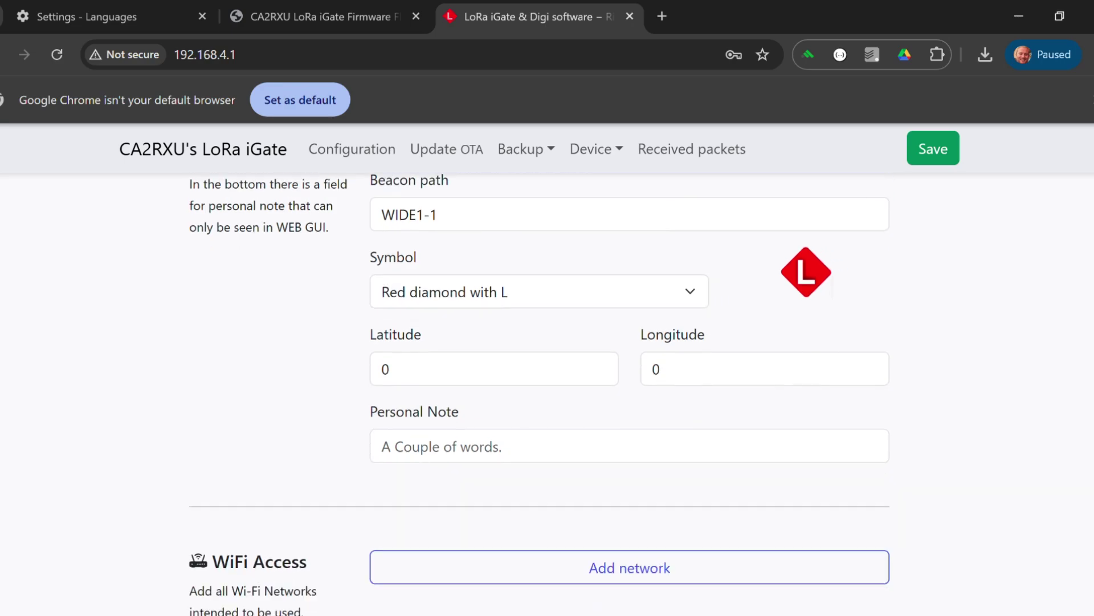
{"action": "scroll", "coordinate": [539, 394], "scroll_direction": "down", "scroll_amount": 1}
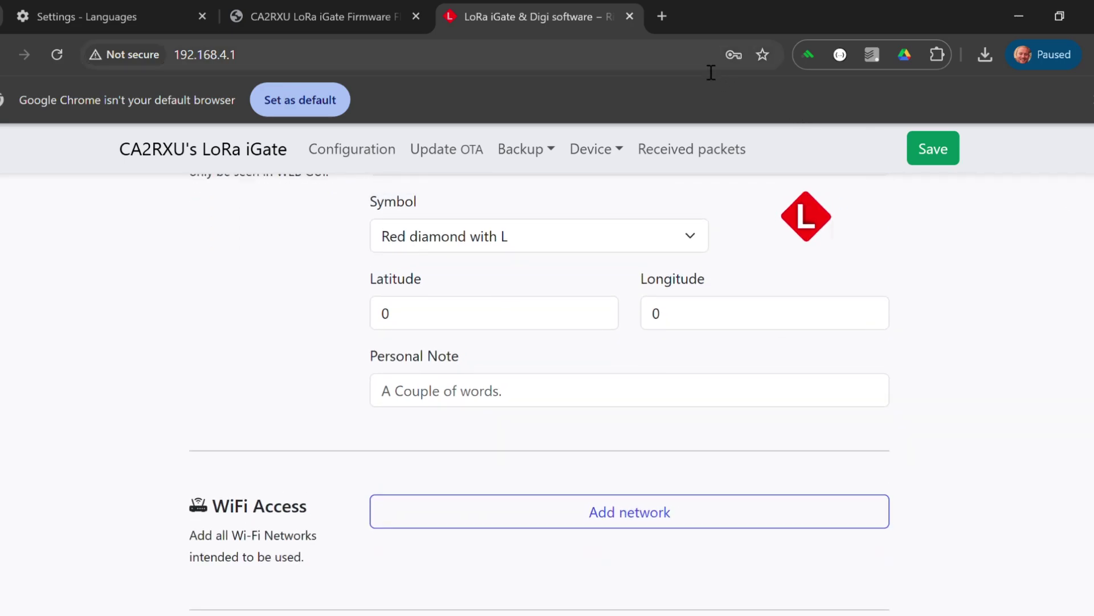
Step: Open Google Maps in a new tab and reject all cookies
{"action": "left_click", "coordinate": [662, 17]}
{"action": "type", "text": "maps"}
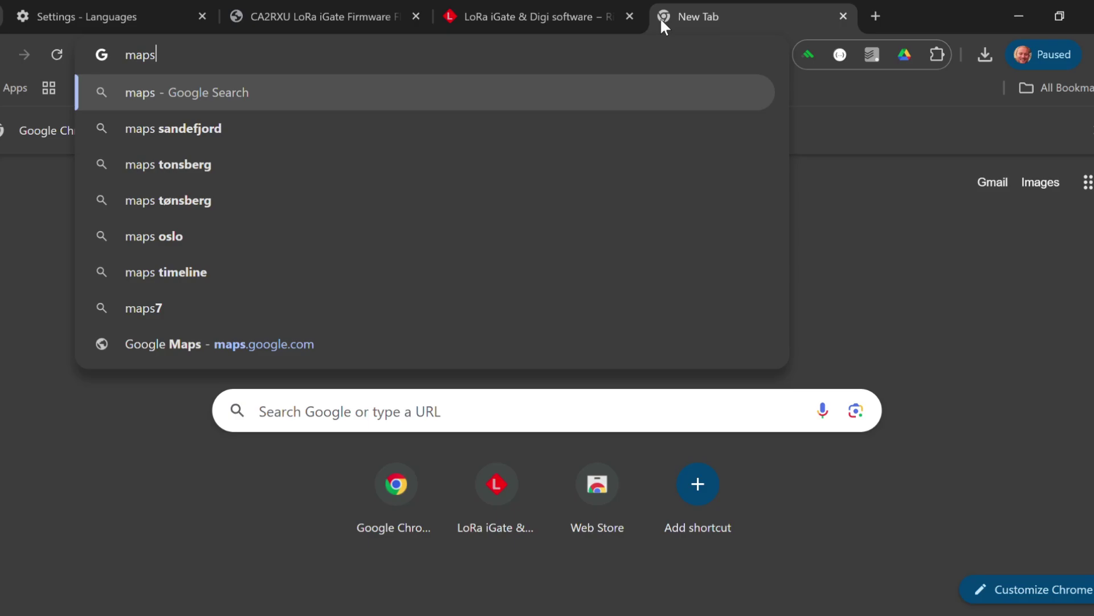
{"action": "key", "text": "Return"}
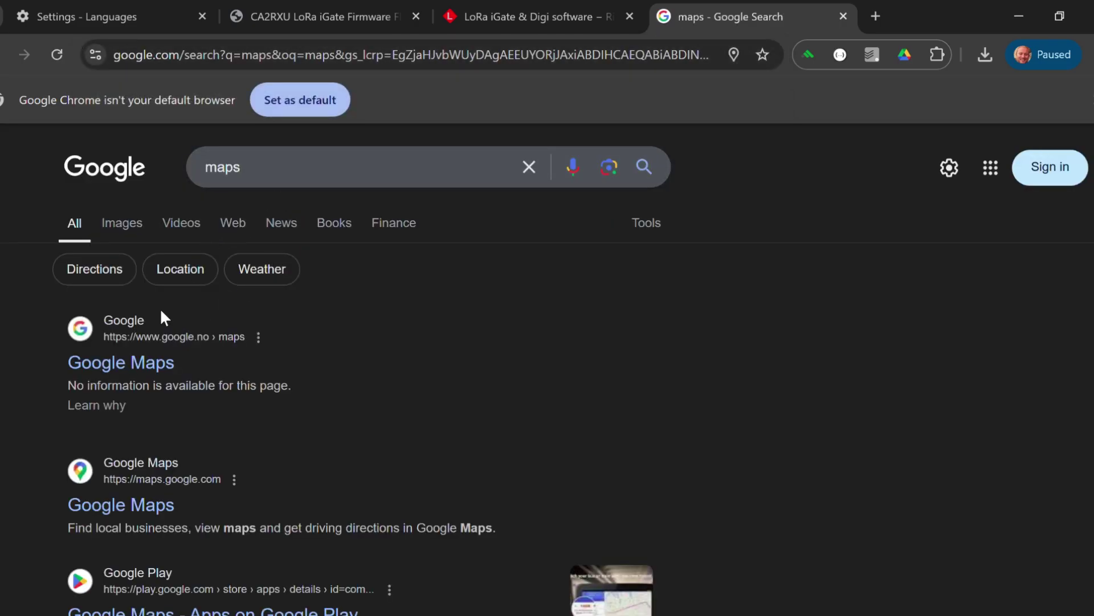
{"action": "left_click", "coordinate": [254, 171]}
{"action": "double_click", "coordinate": [255, 167]}
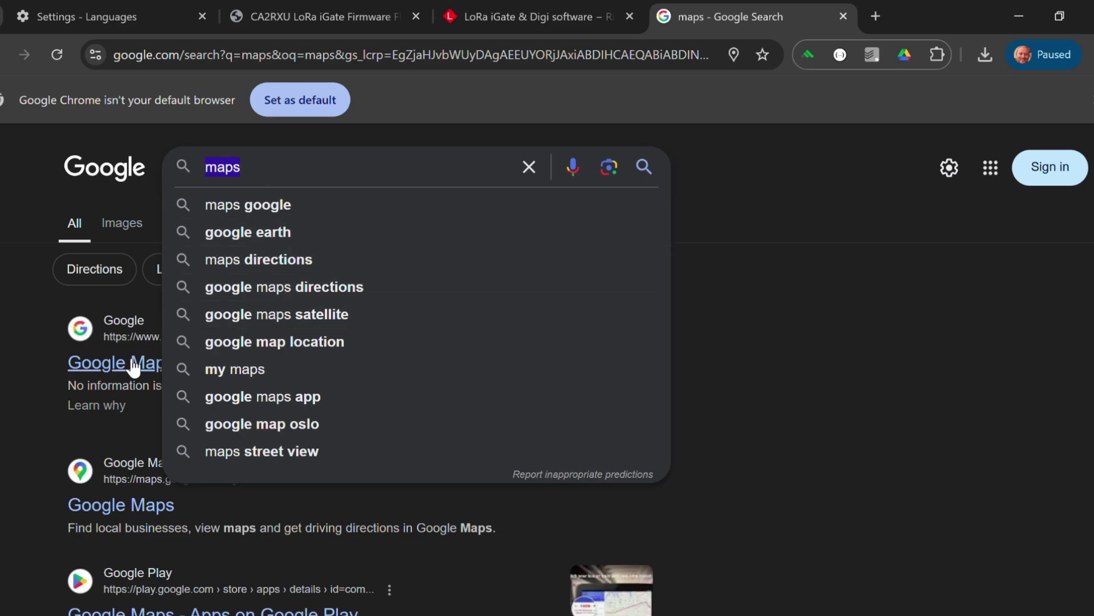
{"action": "left_click", "coordinate": [114, 365]}
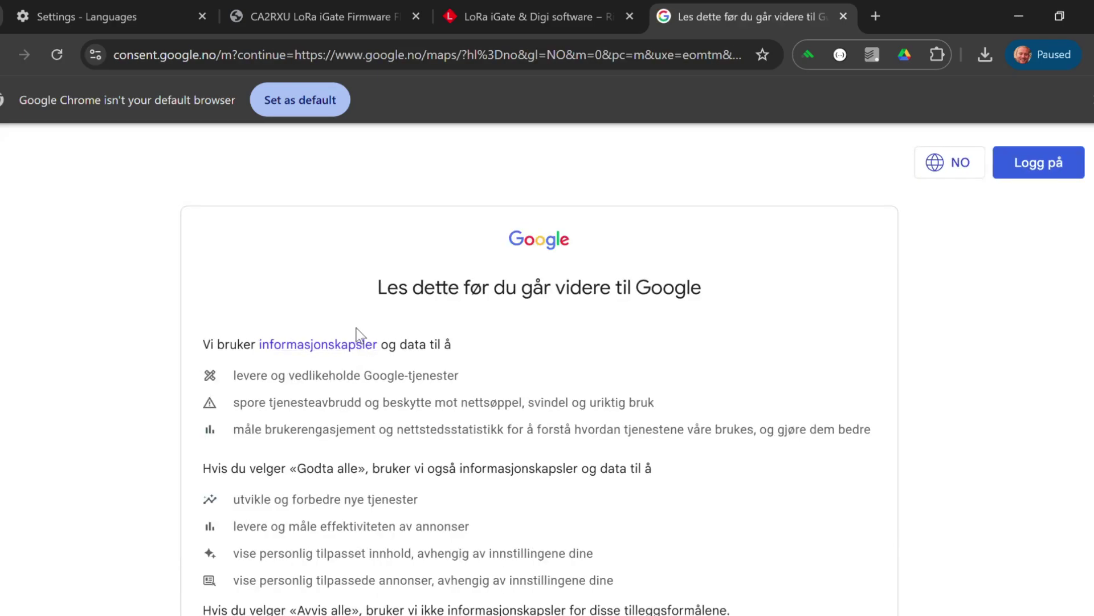
{"action": "scroll", "coordinate": [987, 464], "scroll_direction": "down", "scroll_amount": 6}
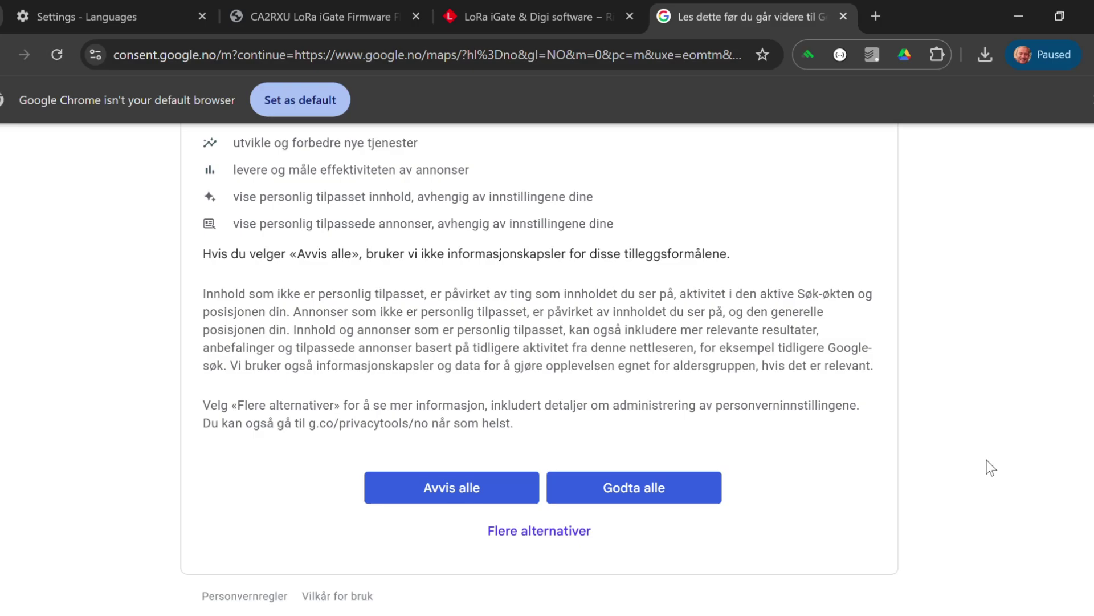
{"action": "left_click", "coordinate": [483, 486]}
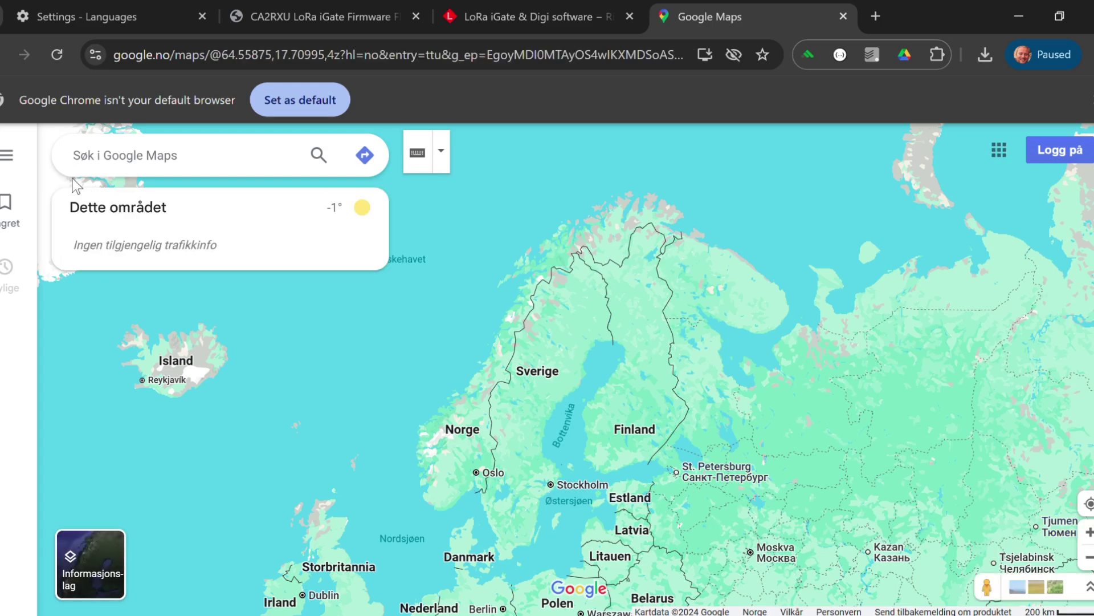
Step: Search for the operator's radio station and copy its map coordinates
{"action": "type", "text": "Ib"}
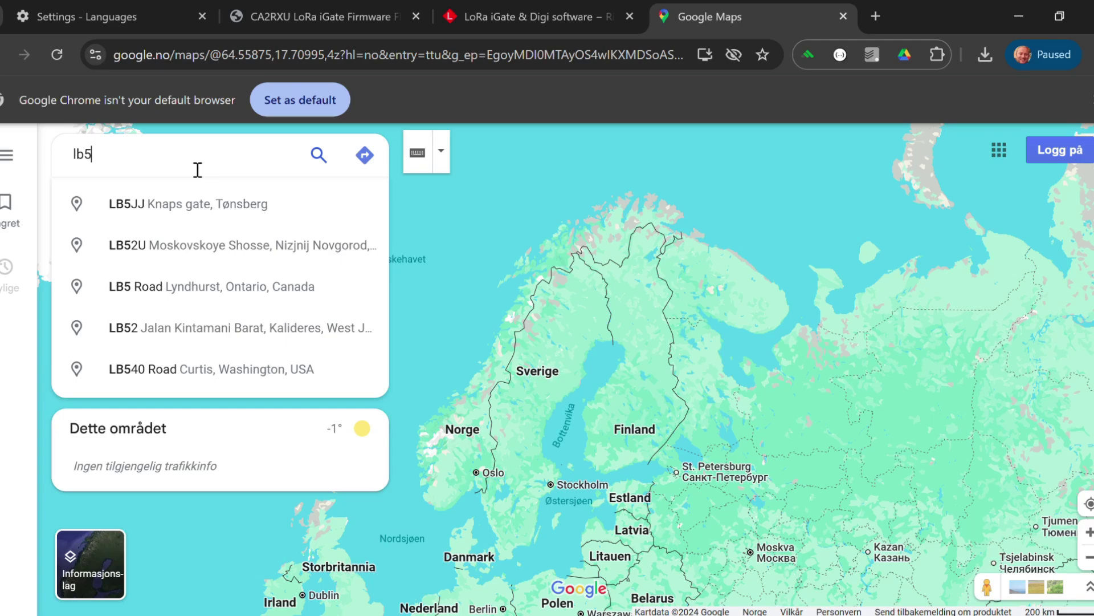
{"action": "type", "text": "jj"}
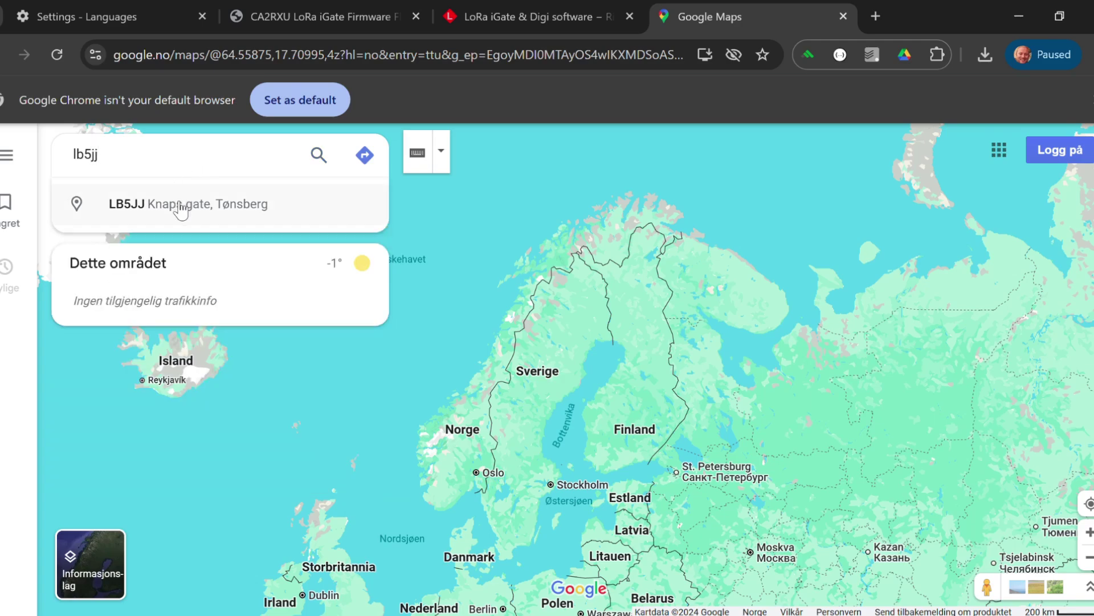
{"action": "left_click", "coordinate": [182, 211]}
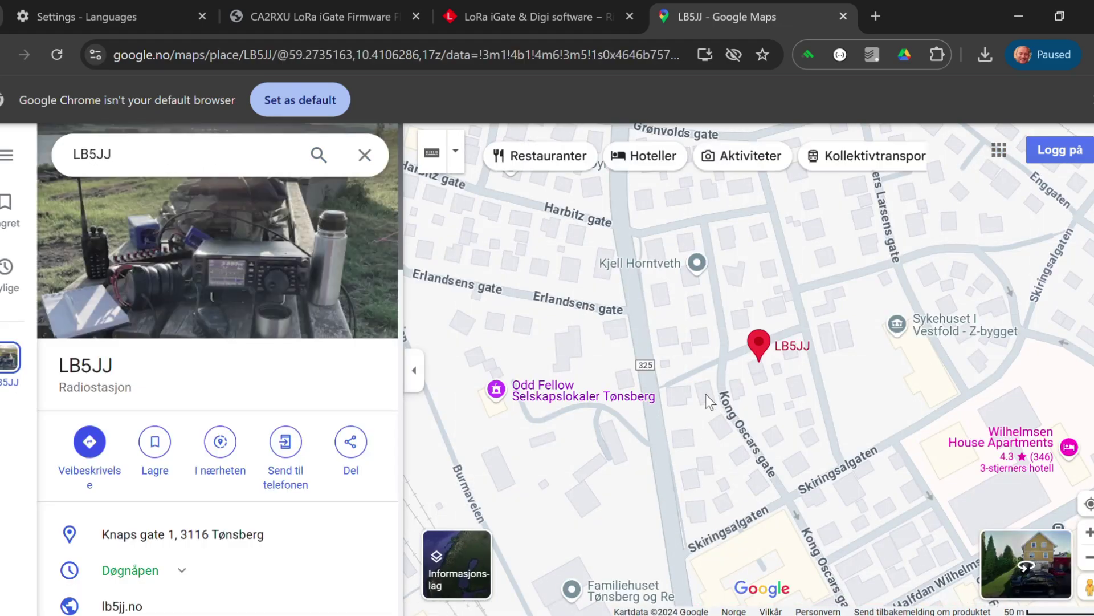
{"action": "right_click", "coordinate": [761, 382]}
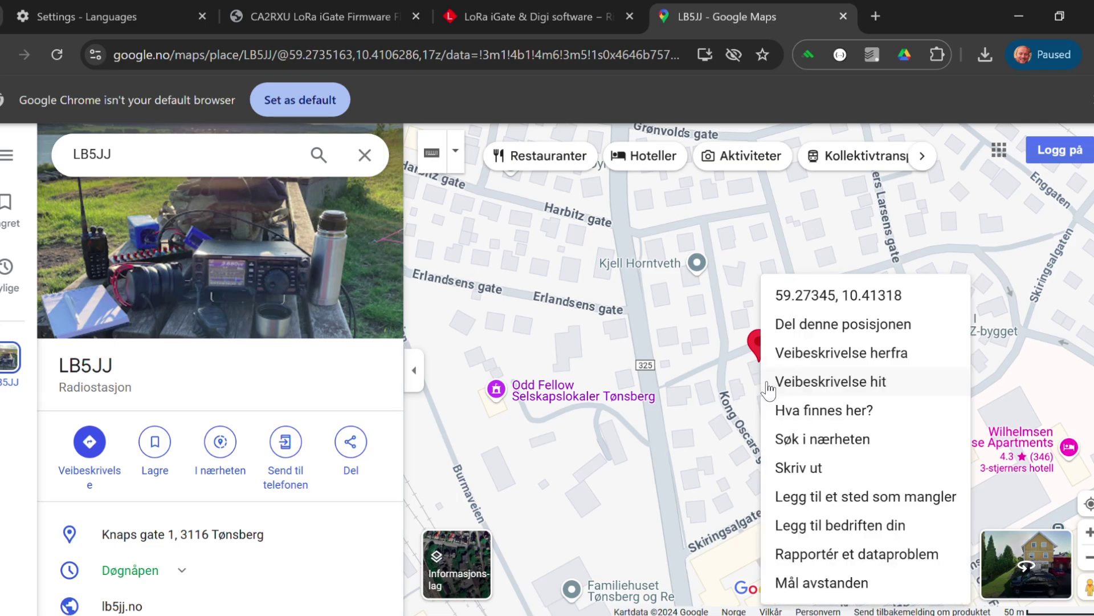
{"action": "left_click", "coordinate": [843, 296]}
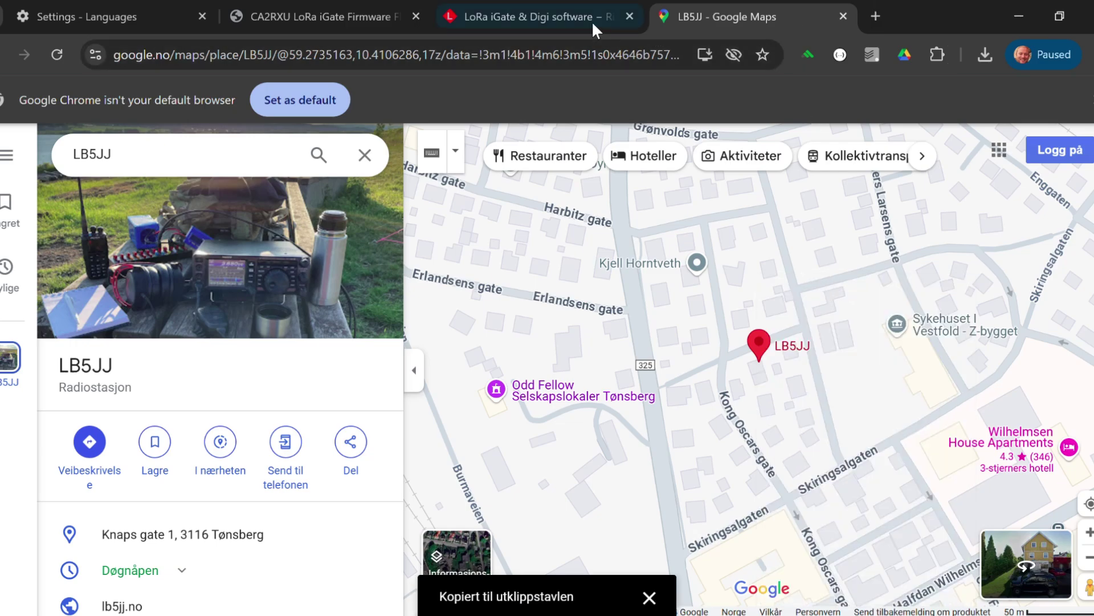
Step: Enter latitude 59.273453274790675 and longitude 10.413182038895451 from the copied coordinates
{"action": "left_click", "coordinate": [519, 18]}
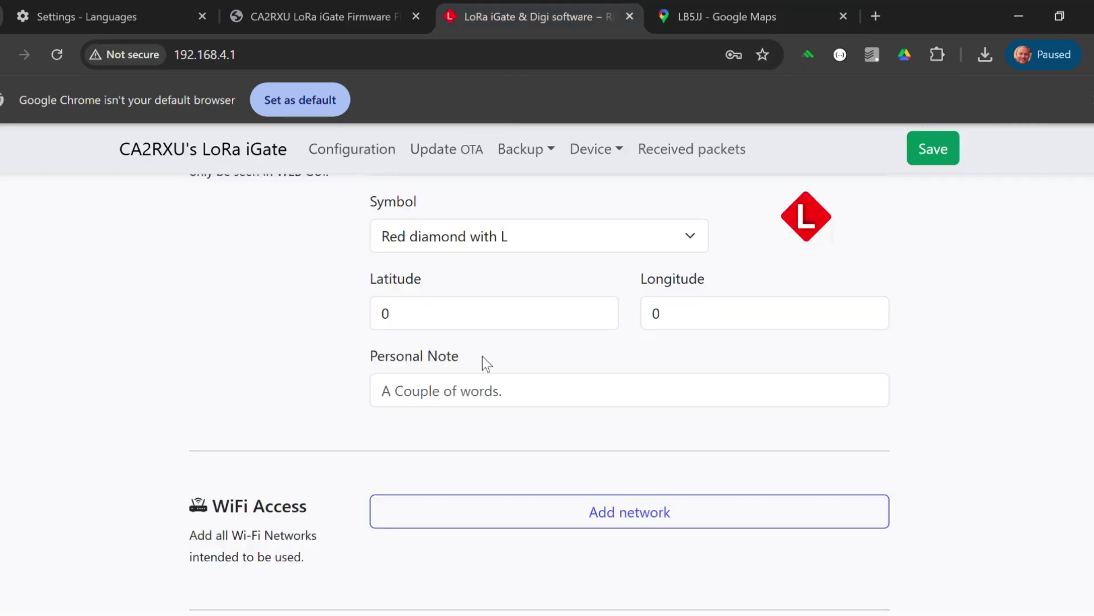
{"action": "left_click", "coordinate": [453, 320]}
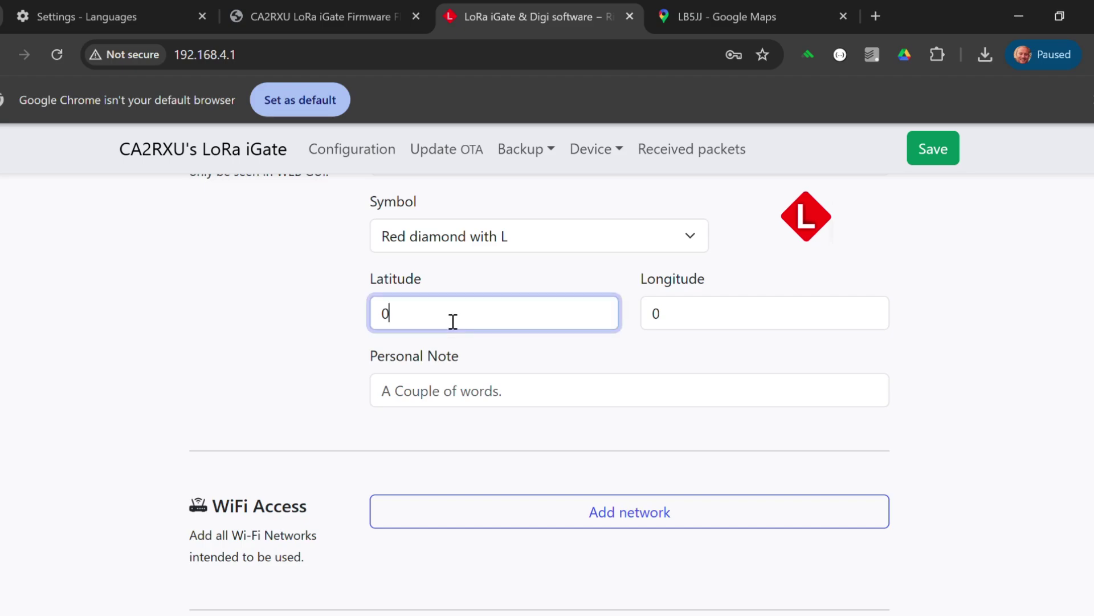
{"action": "double_click", "coordinate": [453, 321]}
{"action": "key", "text": "ctrl+v"}
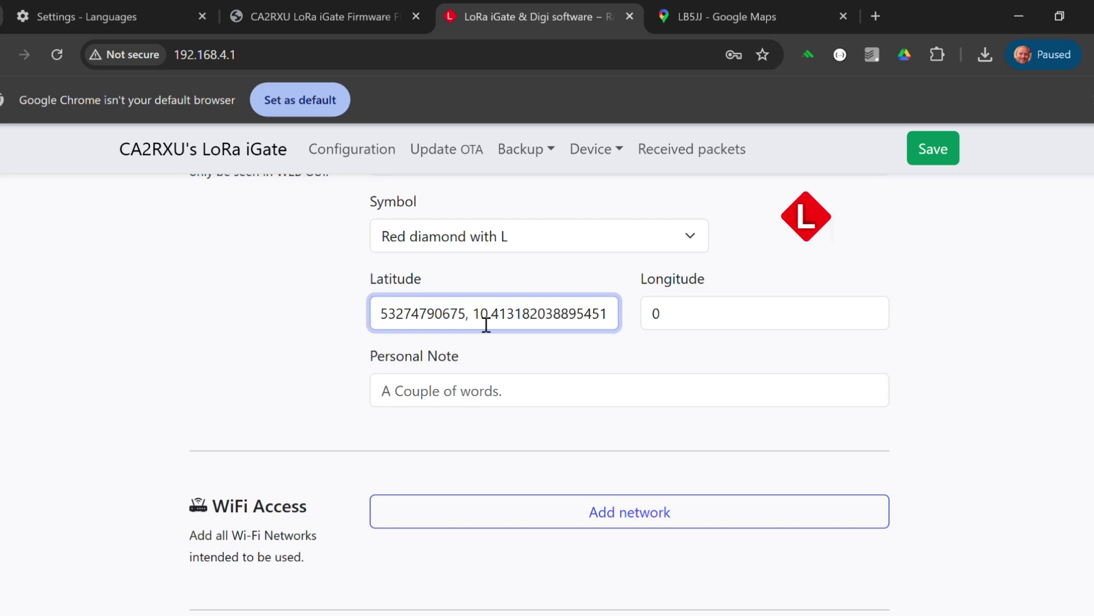
{"action": "left_click_drag", "start_coordinate": [480, 315], "coordinate": [599, 327]}
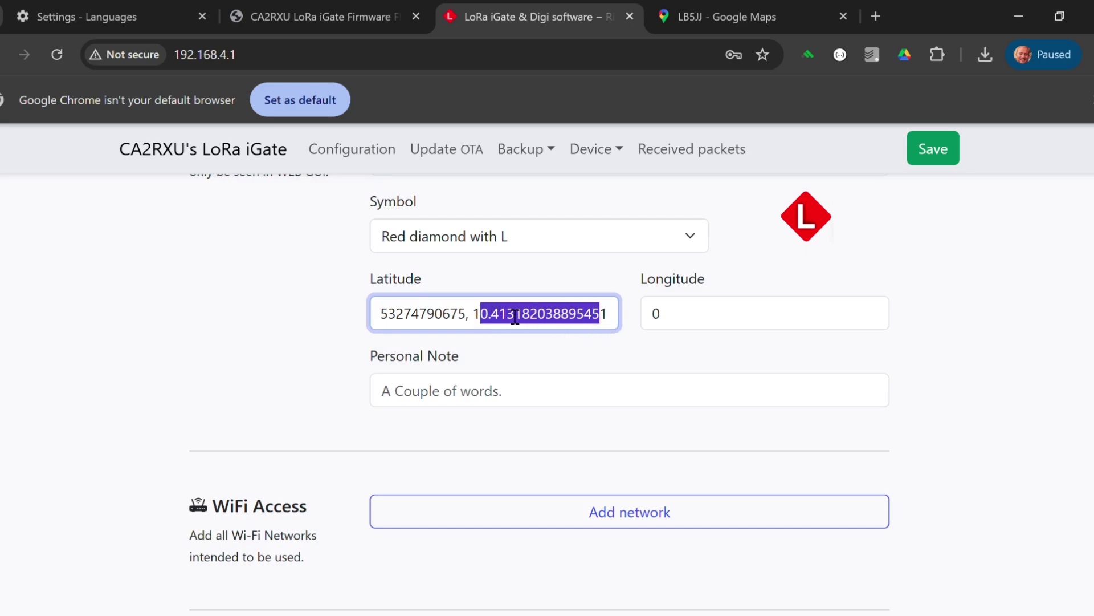
{"action": "left_click_drag", "start_coordinate": [473, 315], "coordinate": [639, 317]}
{"action": "key", "text": "ctrl+x"}
{"action": "key", "text": "BackSpace"}
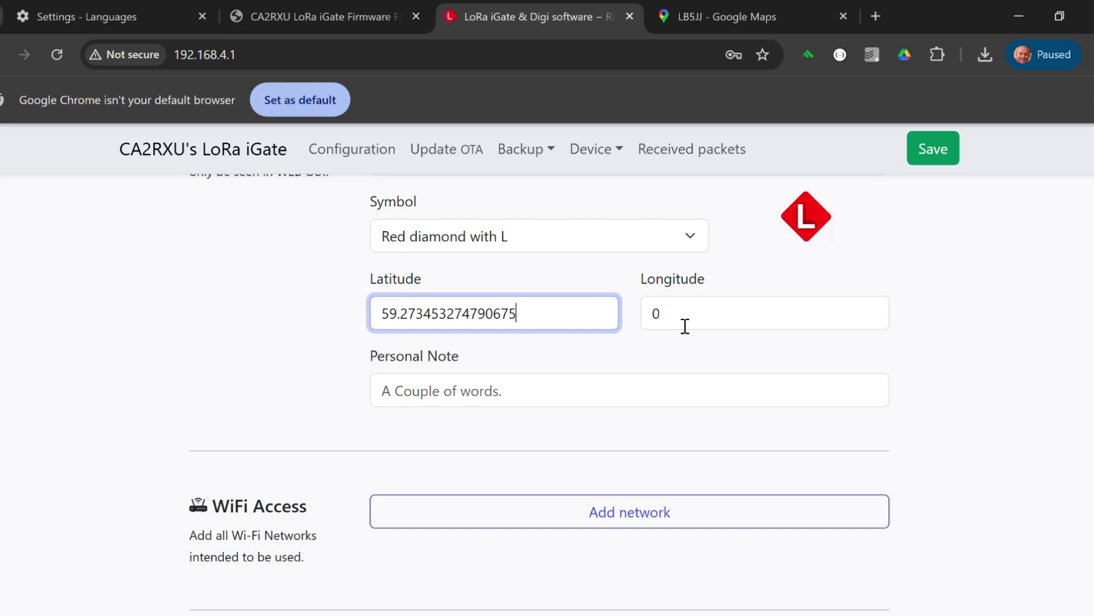
{"action": "left_click", "coordinate": [684, 328]}
{"action": "key", "text": "ctrl+a"}
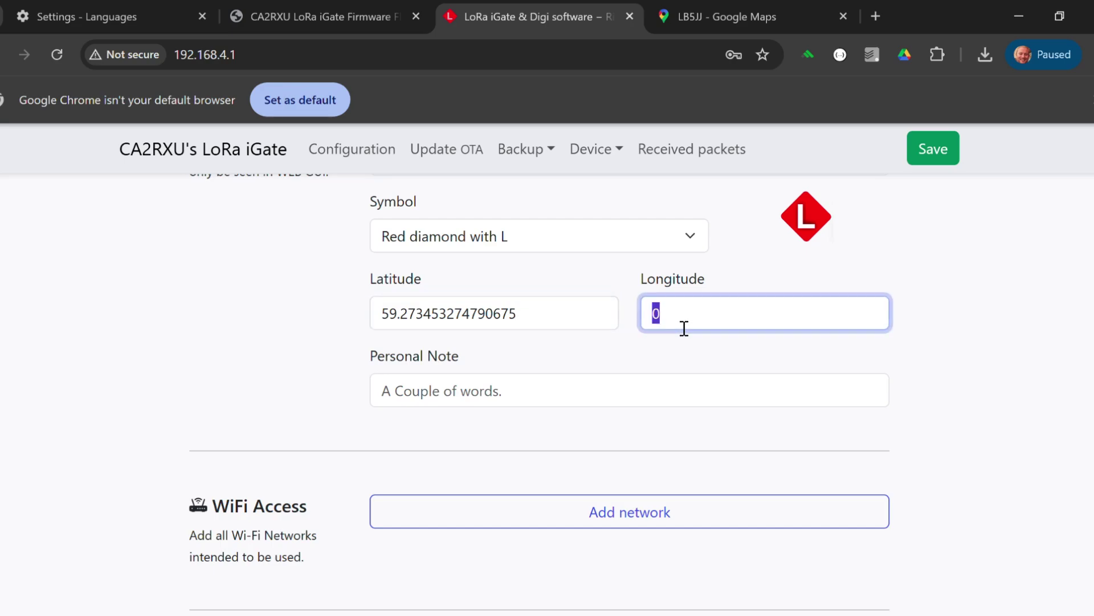
{"action": "key", "text": "ctrl+v"}
Step: Set the personal note to 'Testing...'
{"action": "key", "text": "Tab"}
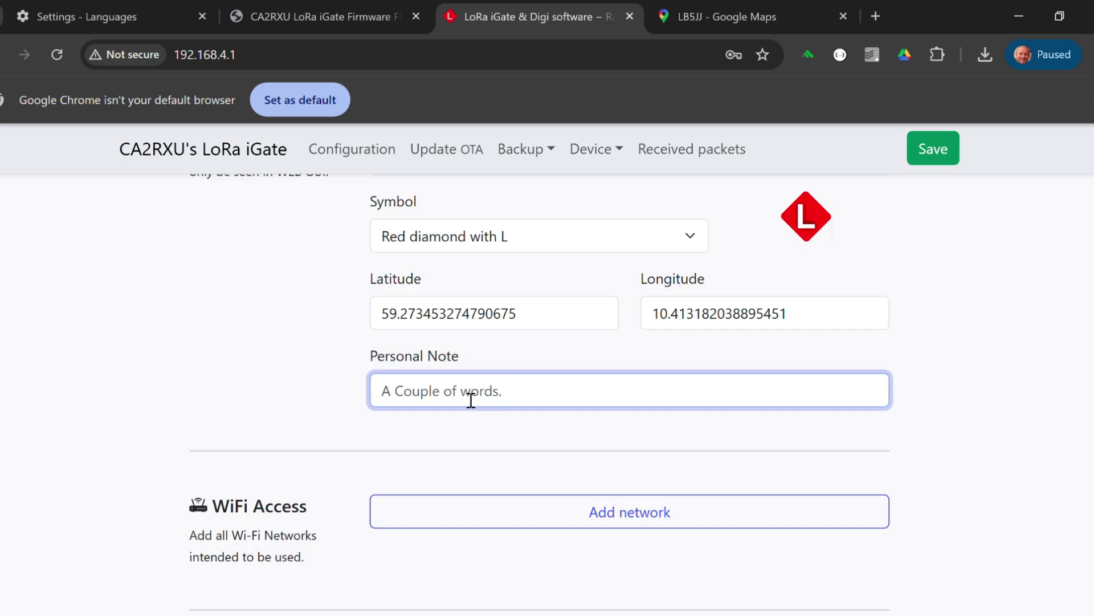
{"action": "type", "text": "testing"}
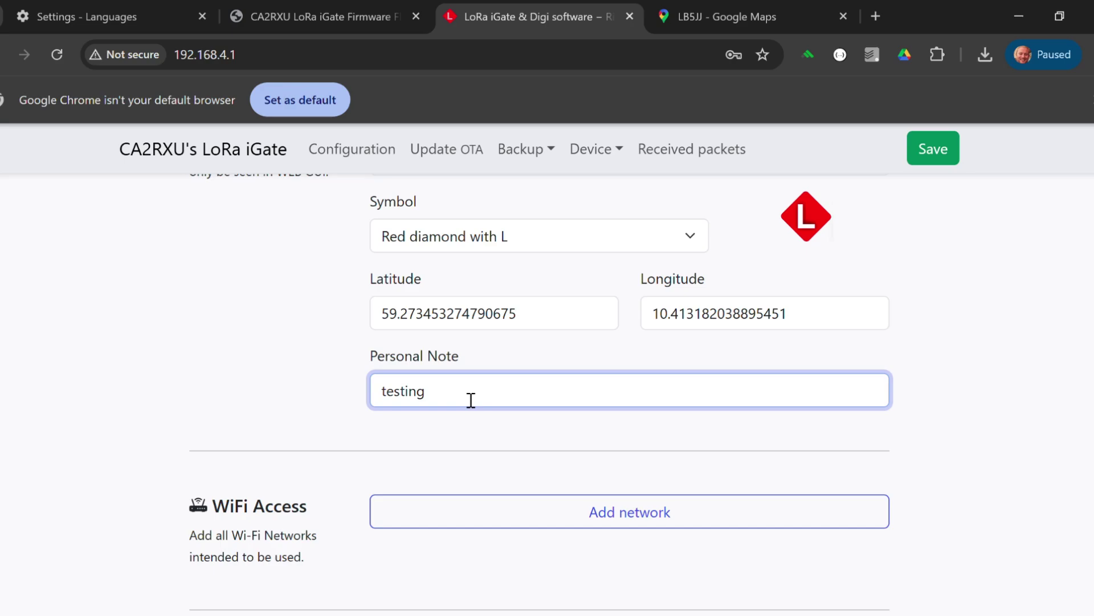
{"action": "key", "text": "BackSpace"}
{"action": "key", "text": "BackSpace"}
{"action": "key", "text": "BackSpace"}
{"action": "key", "text": "BackSpace"}
{"action": "key", "text": "BackSpace"}
{"action": "key", "text": "BackSpace"}
{"action": "key", "text": "BackSpace"}
{"action": "type", "text": "Testing..."}
Step: Add the 'ButtonStreet One' Wi-Fi network with its passphrase and remove the extra empty entry
{"action": "scroll", "coordinate": [630, 393], "scroll_direction": "down", "scroll_amount": 4}
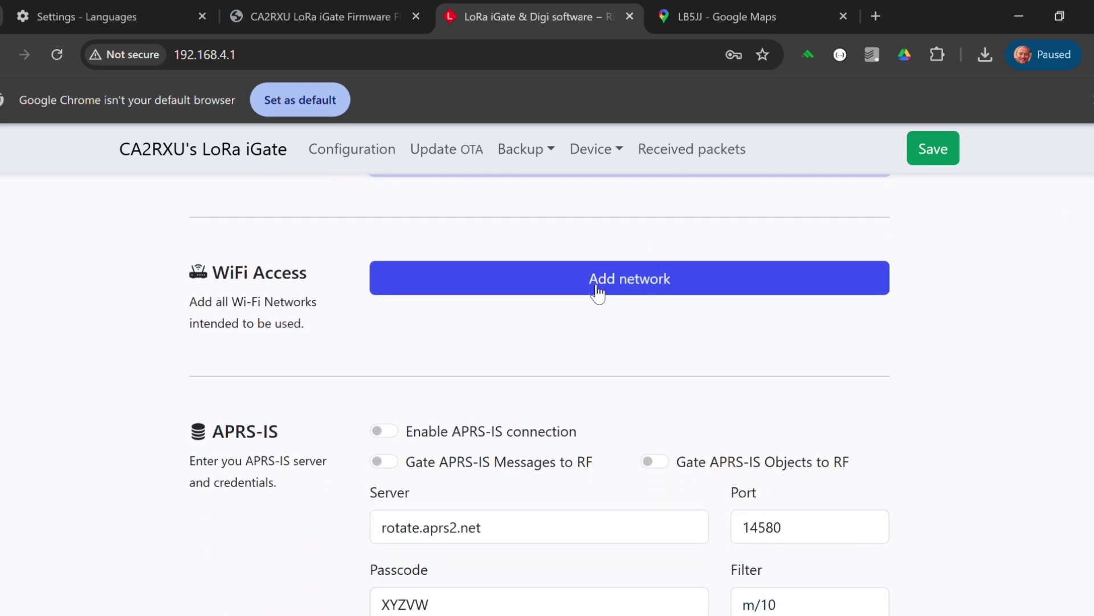
{"action": "left_click", "coordinate": [604, 284]}
{"action": "left_click", "coordinate": [426, 304]}
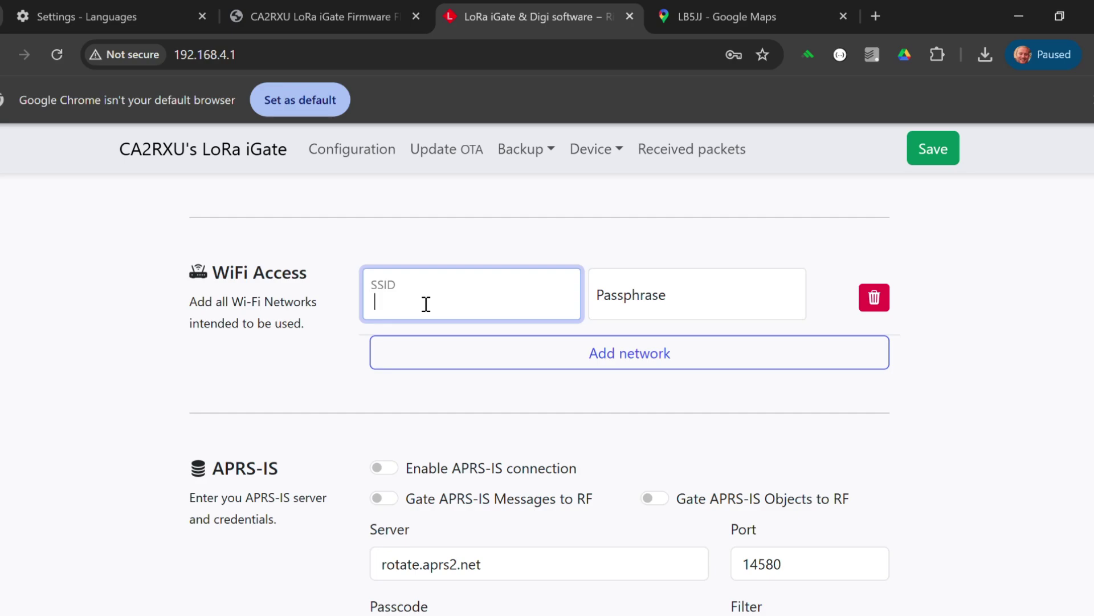
{"action": "type", "text": "ButtonStreet One"}
{"action": "key", "text": "Tab"}
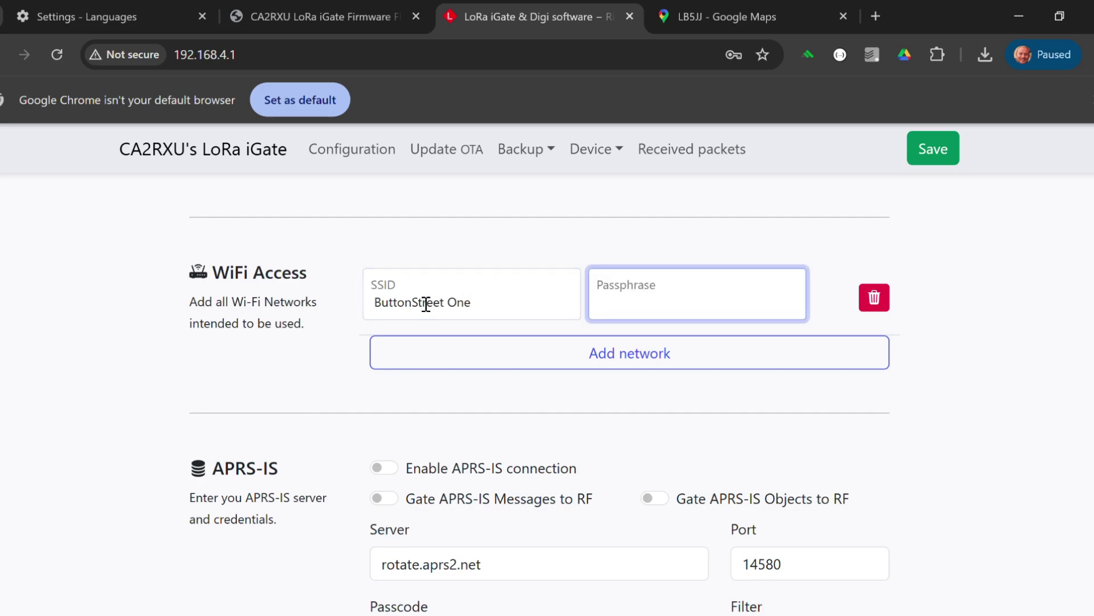
{"action": "type", "text": "••••••••••"}
{"action": "left_click", "coordinate": [691, 360]}
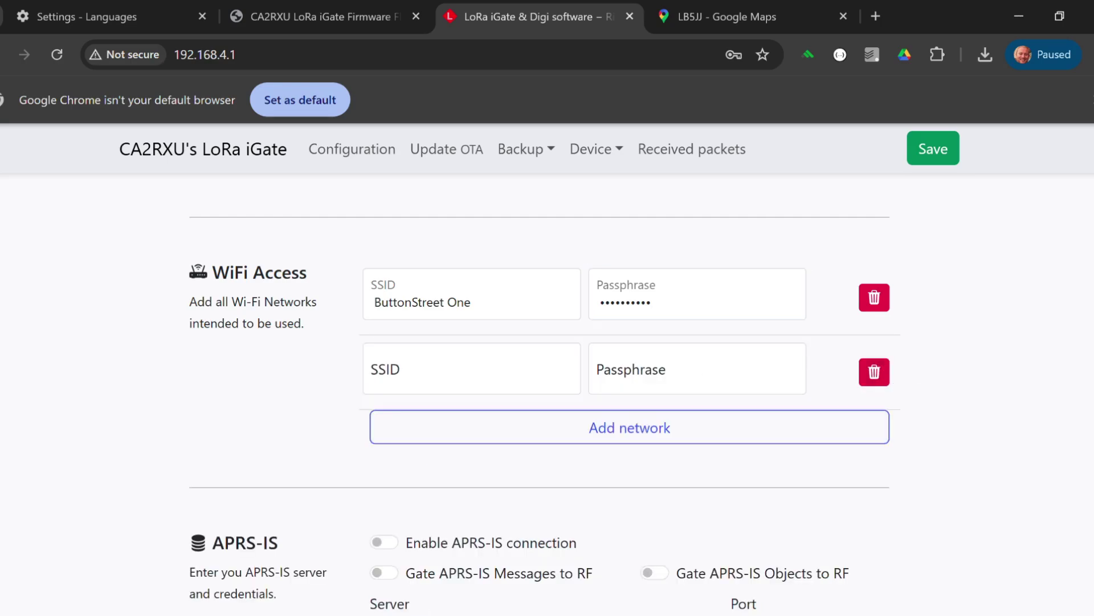
{"action": "left_click", "coordinate": [875, 373]}
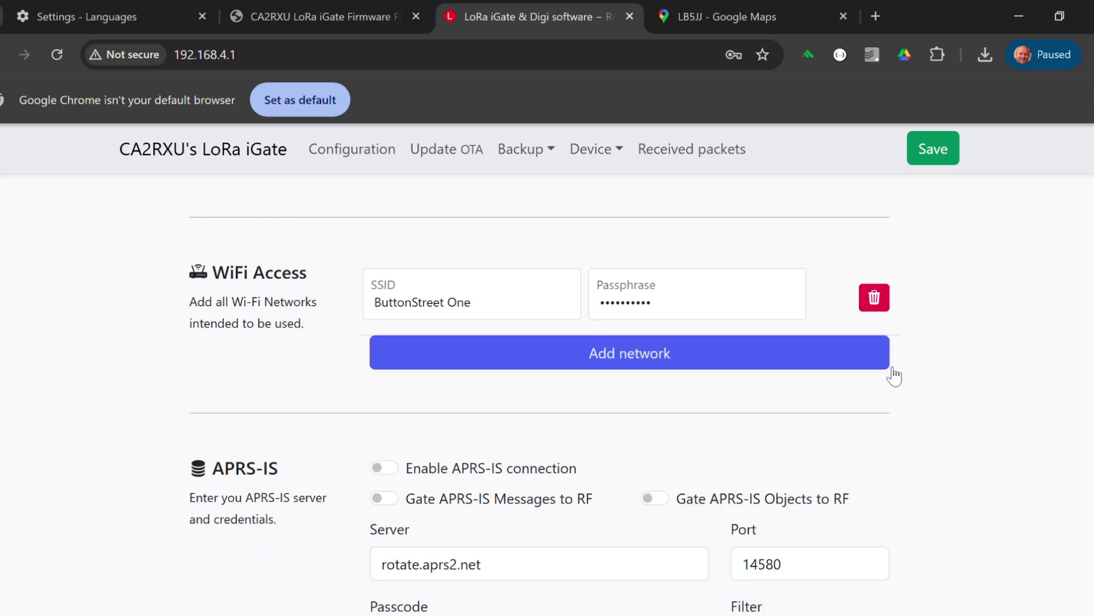
Step: Enable APRS-IS with messages and objects gated to RF, and clear the m/10 filter
{"action": "scroll", "coordinate": [544, 393], "scroll_direction": "down", "scroll_amount": 3}
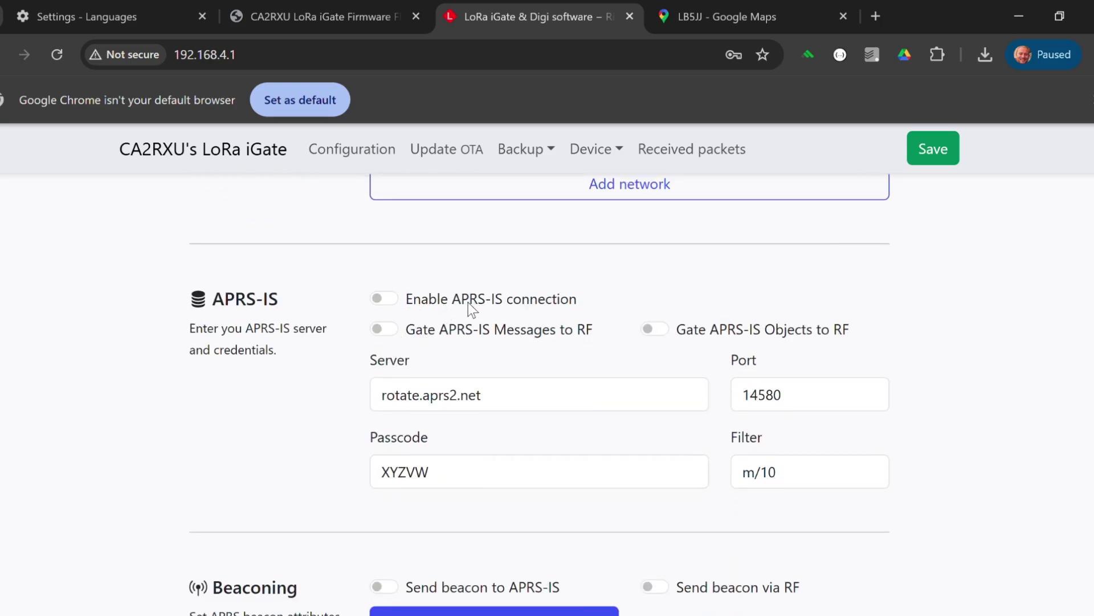
{"action": "left_click", "coordinate": [387, 301]}
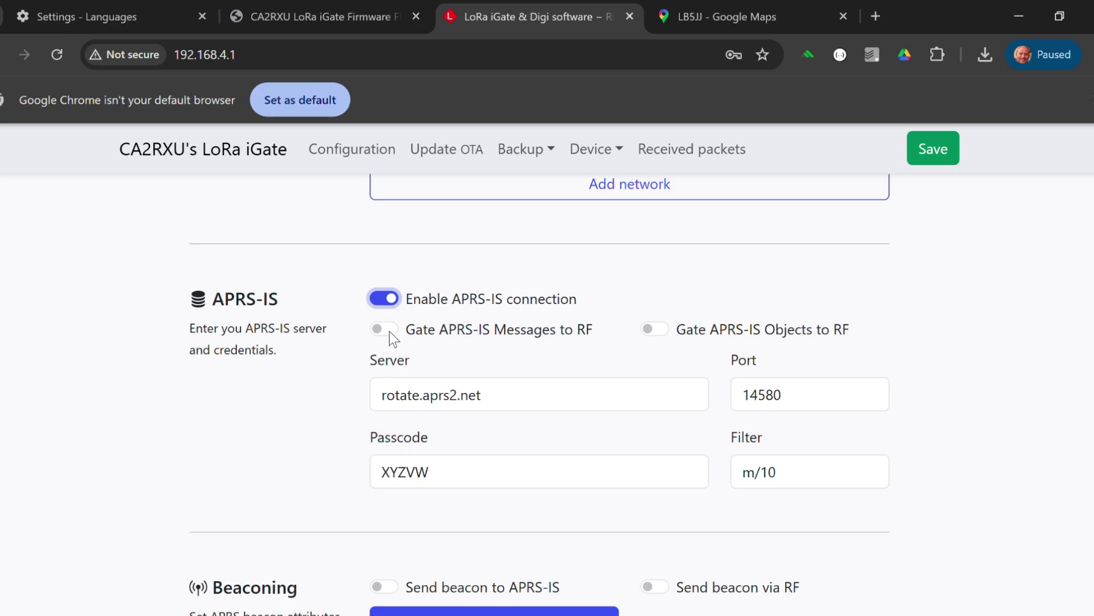
{"action": "left_click", "coordinate": [389, 331]}
{"action": "left_click", "coordinate": [661, 334]}
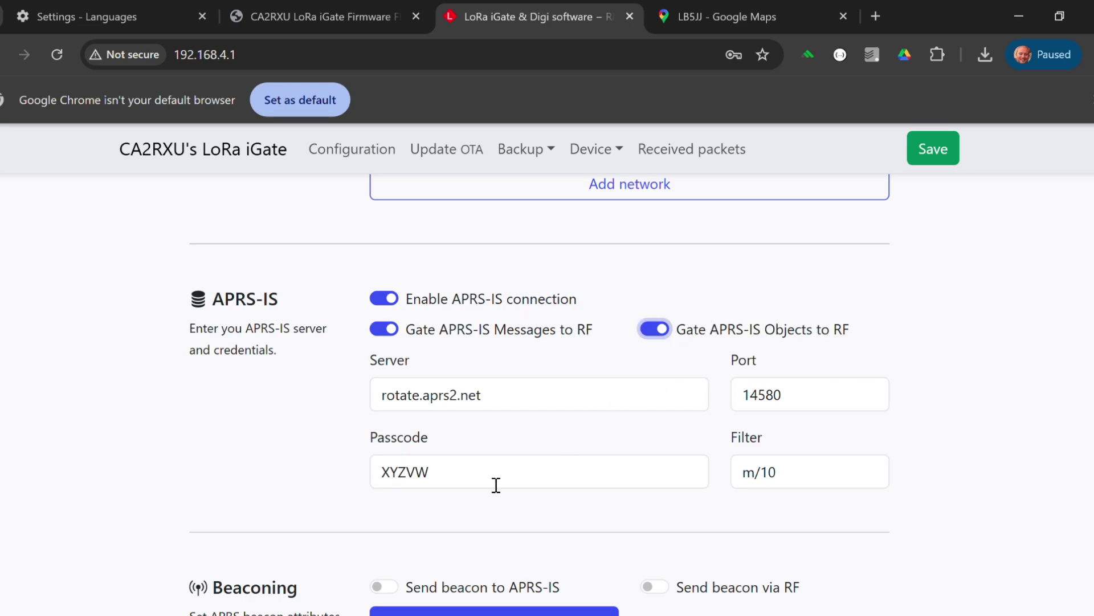
{"action": "triple_click", "coordinate": [792, 481]}
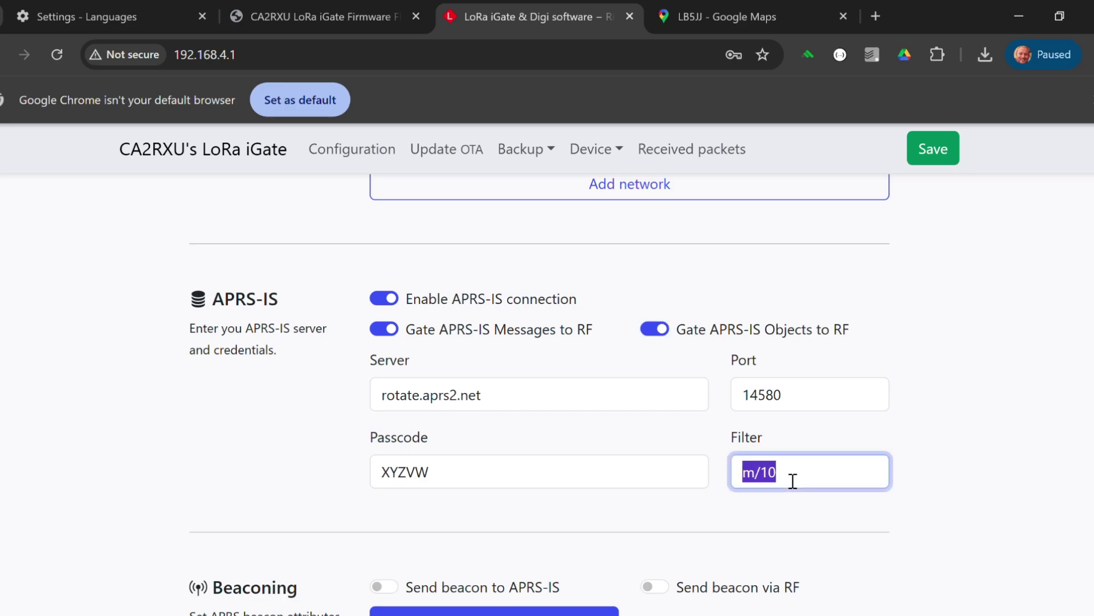
{"action": "key", "text": "BackSpace"}
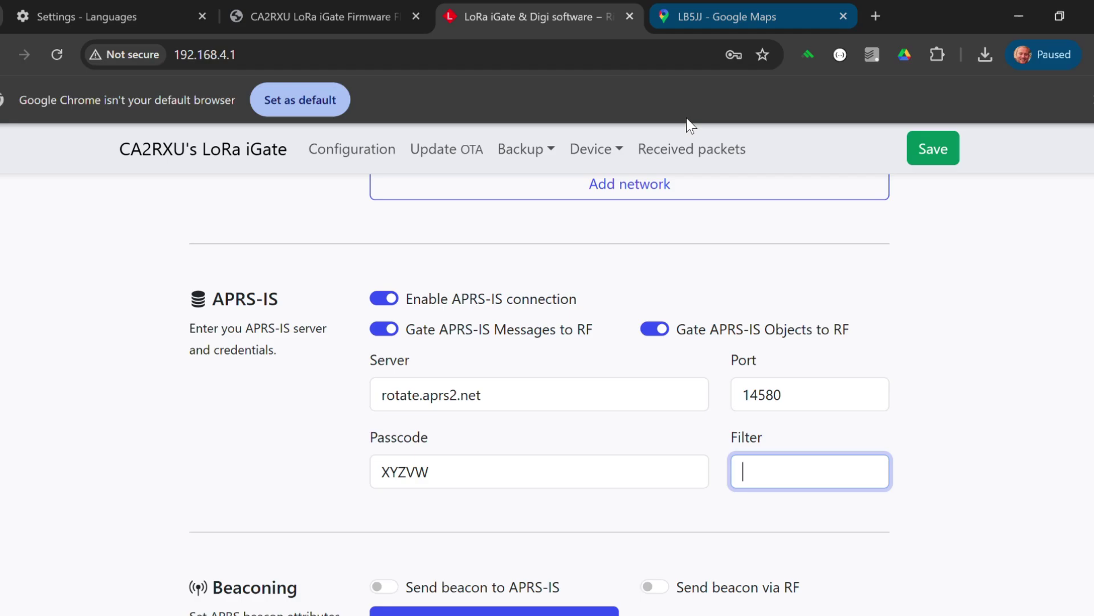
Step: Search 'aprs pass code', open the magicbug generator and generate and select the callsign's passcode
{"action": "left_click", "coordinate": [744, 4]}
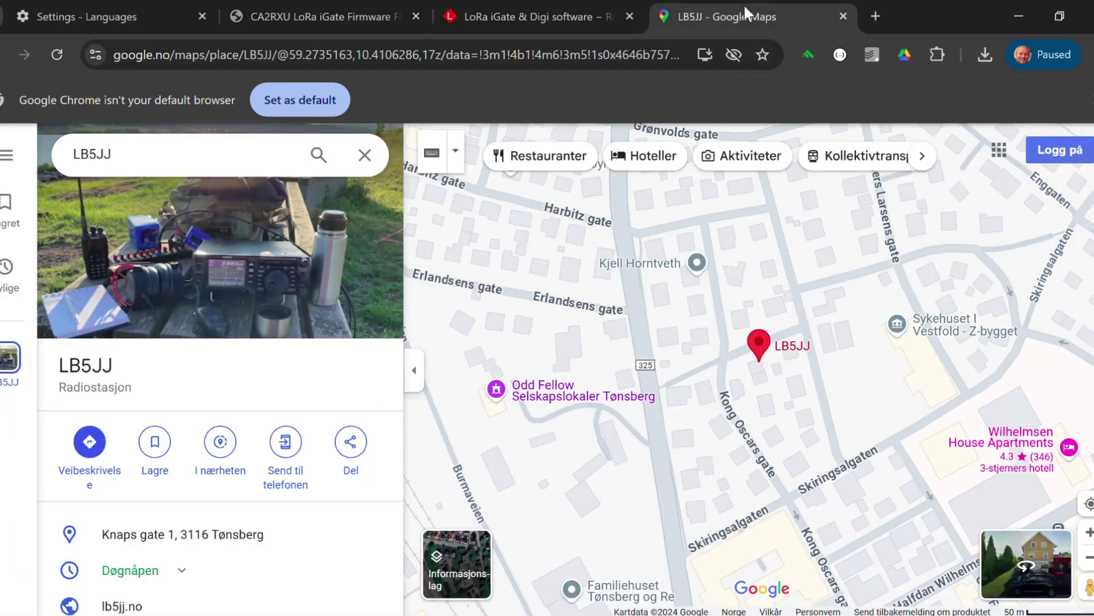
{"action": "key", "text": "ctrl+l"}
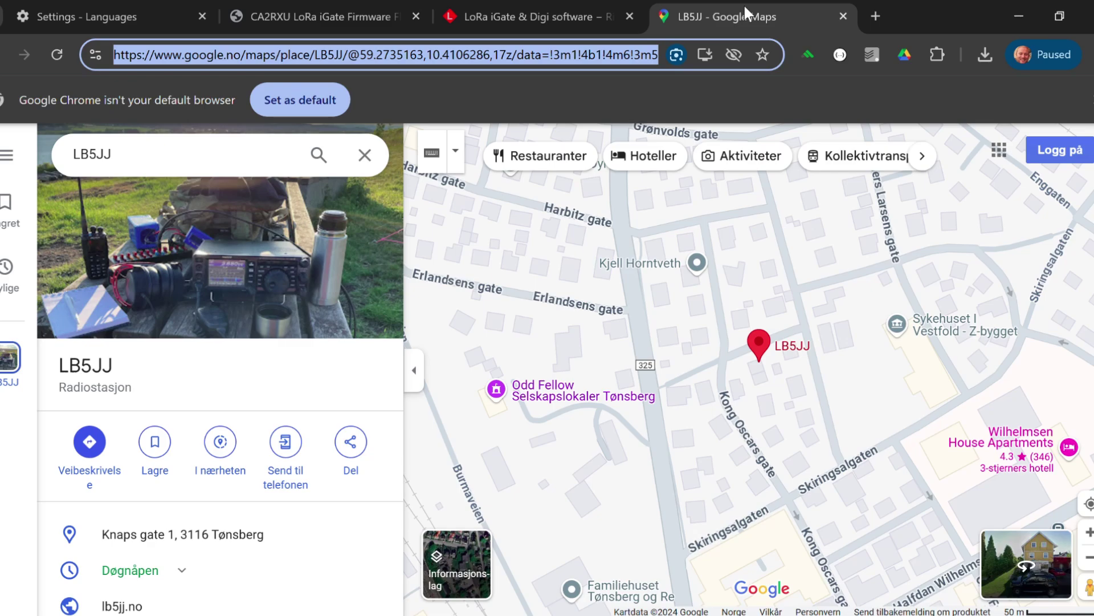
{"action": "type", "text": "aprs pass code"}
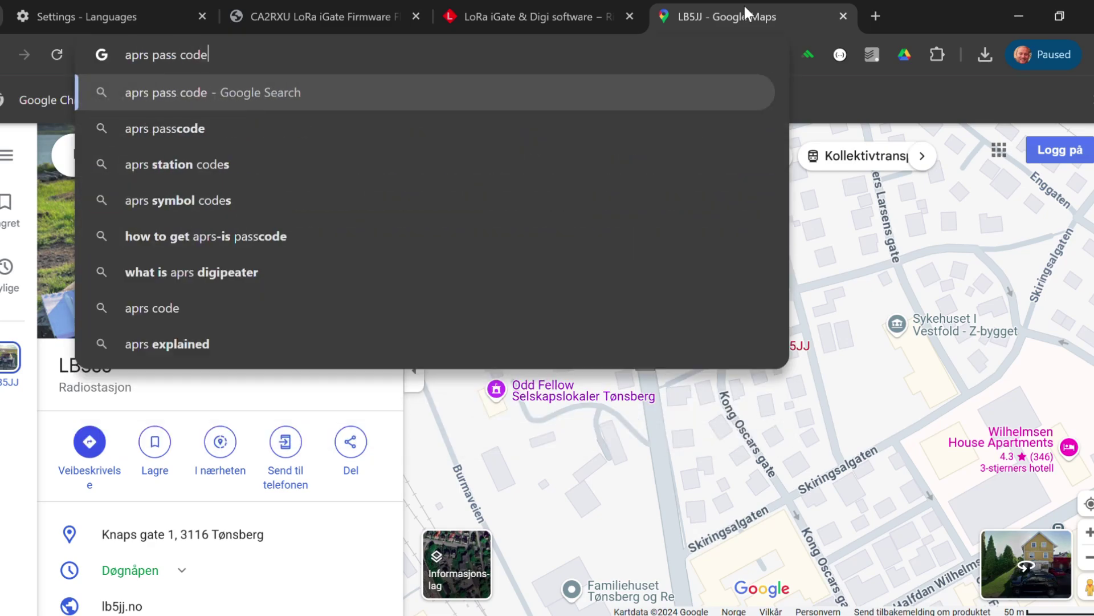
{"action": "key", "text": "Return"}
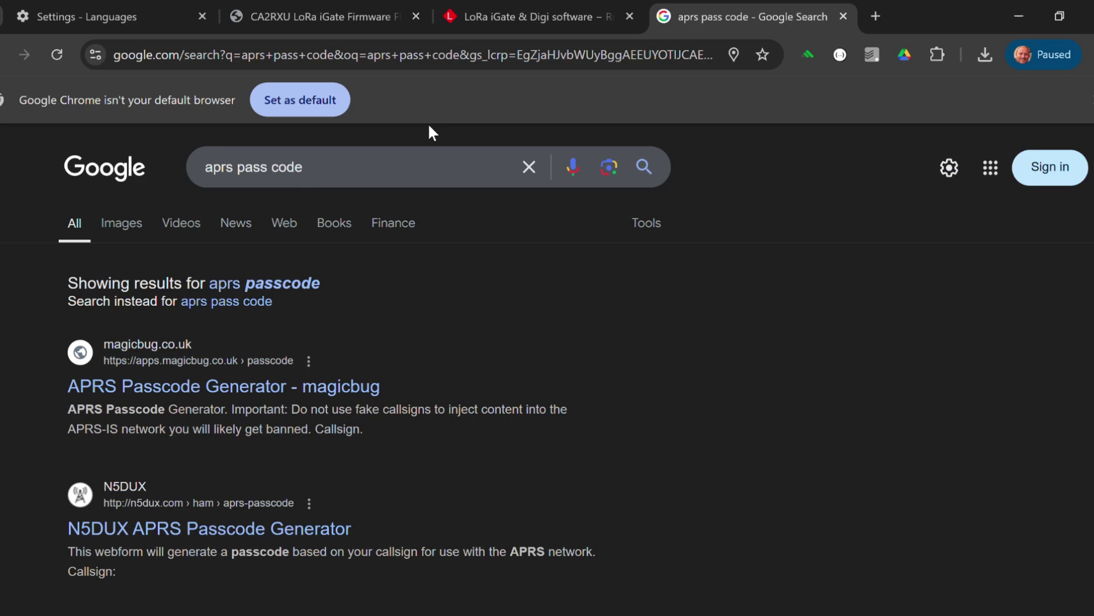
{"action": "left_click", "coordinate": [221, 391]}
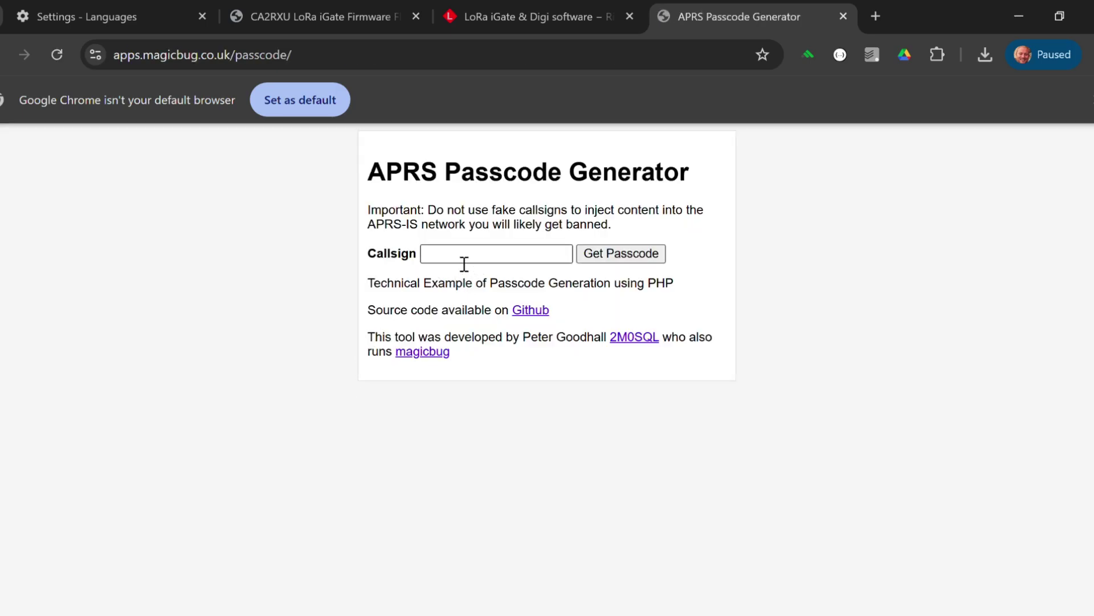
{"action": "left_click", "coordinate": [464, 258]}
{"action": "type", "text": "LB5JJ"}
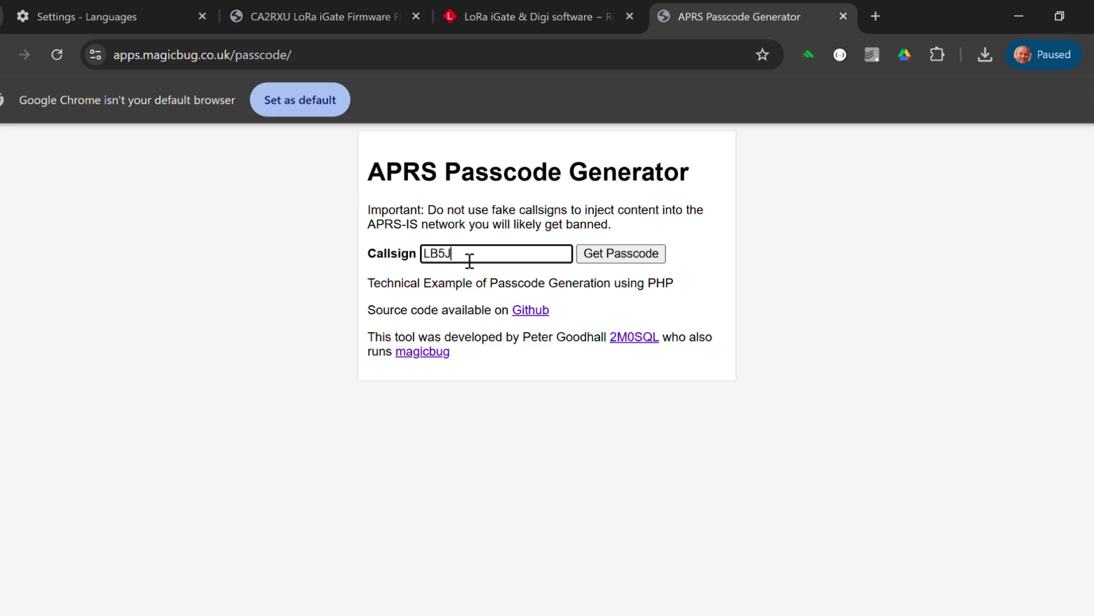
{"action": "left_click", "coordinate": [652, 254]}
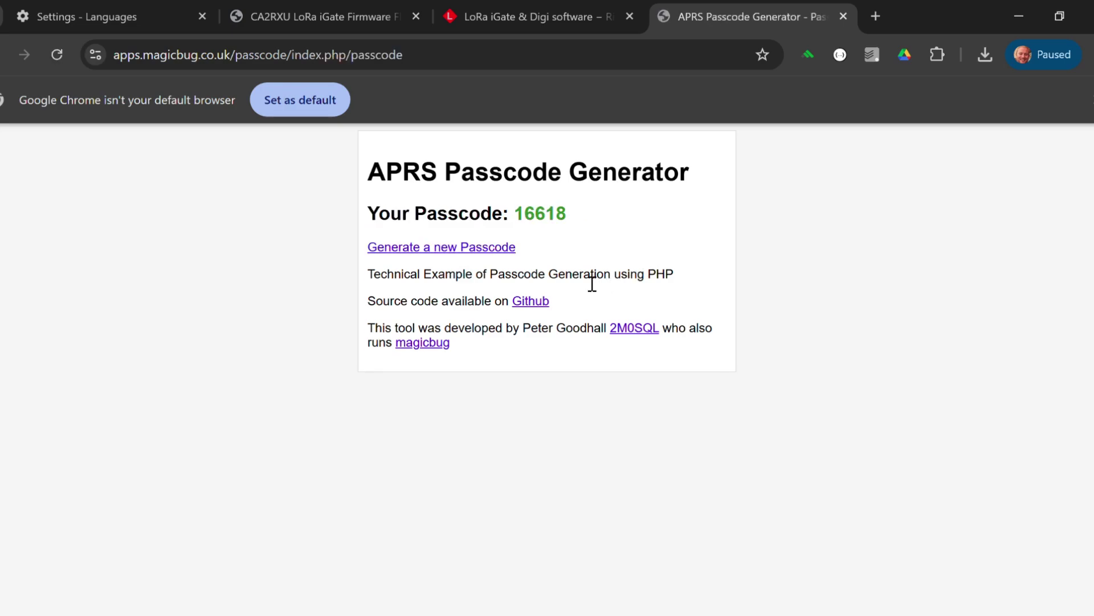
{"action": "double_click", "coordinate": [563, 231]}
{"action": "key", "text": "ctrl+c"}
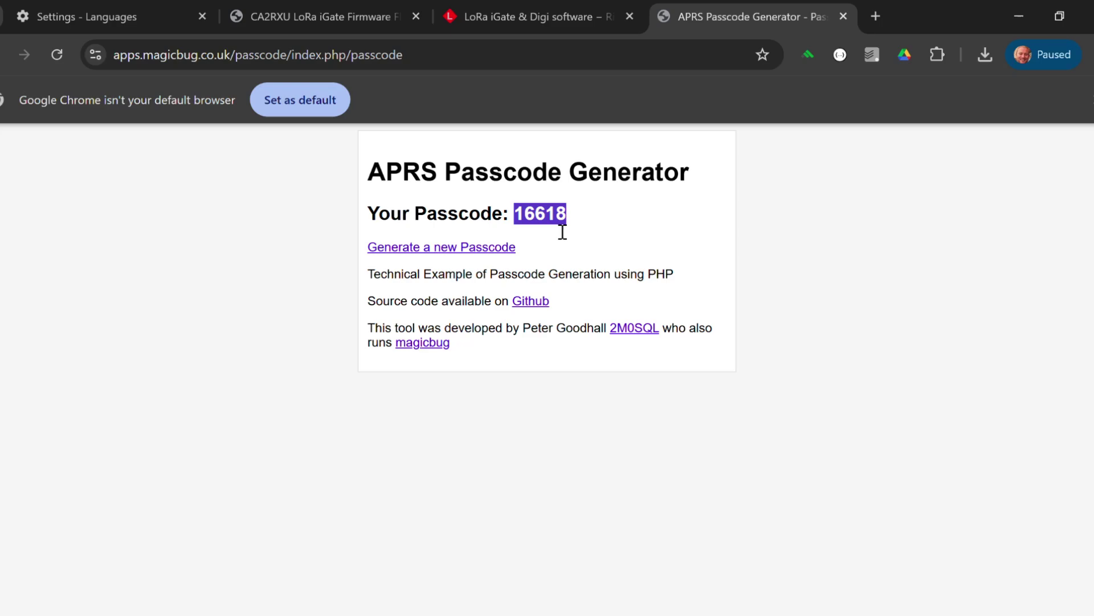
Step: Replace the placeholder passcode XYZVW with the generated passcode
{"action": "left_click", "coordinate": [594, 23]}
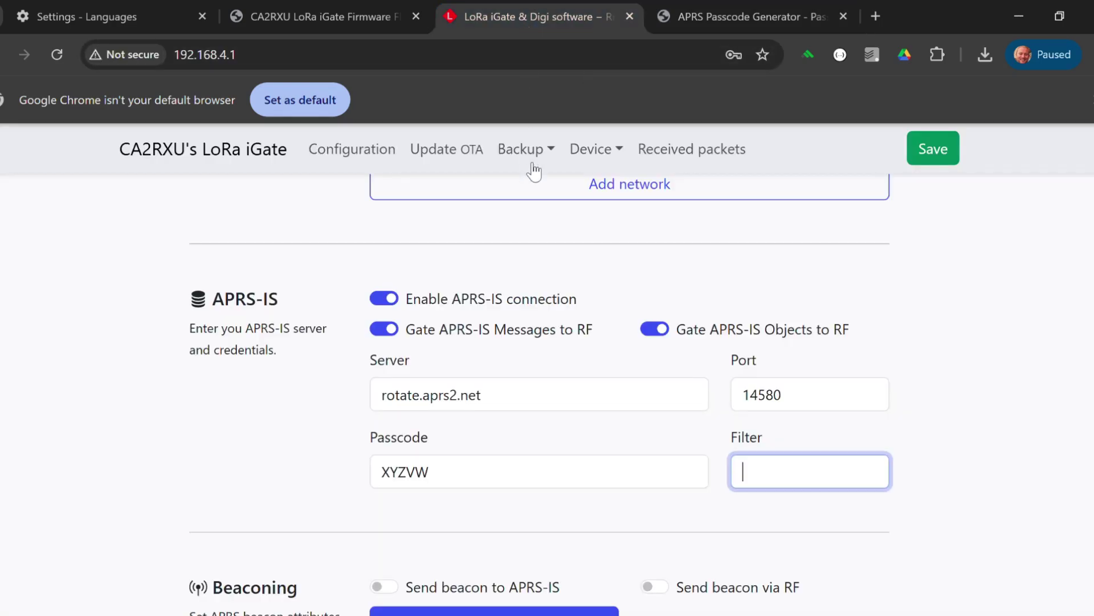
{"action": "left_click", "coordinate": [473, 482]}
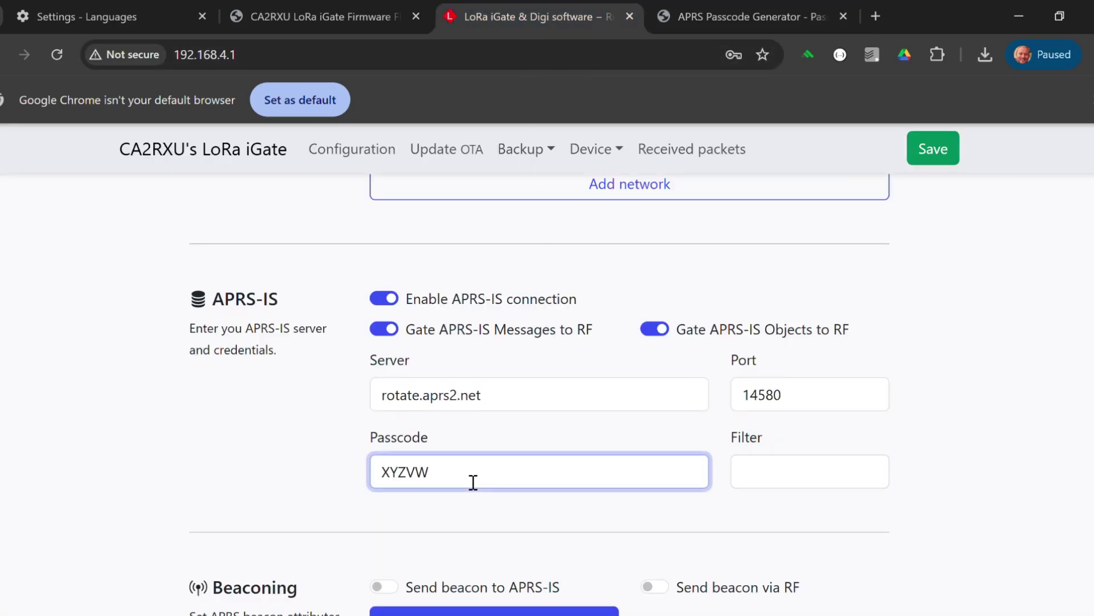
{"action": "key", "text": "BackSpace"}
{"action": "key", "text": "BackSpace"}
{"action": "key", "text": "BackSpace"}
{"action": "key", "text": "BackSpace"}
{"action": "key", "text": "BackSpace"}
{"action": "key", "text": "ctrl+v"}
Step: Turn on sending beacons to APRS-IS and via RF
{"action": "scroll", "coordinate": [540, 393], "scroll_direction": "down", "scroll_amount": 3}
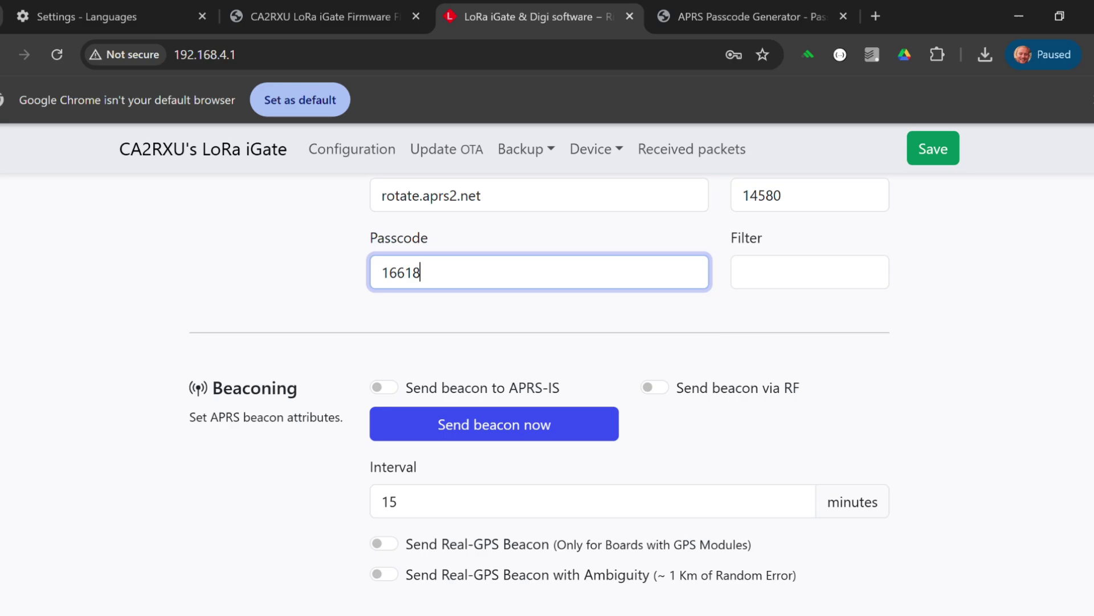
{"action": "scroll", "coordinate": [839, 307], "scroll_direction": "down", "scroll_amount": 1}
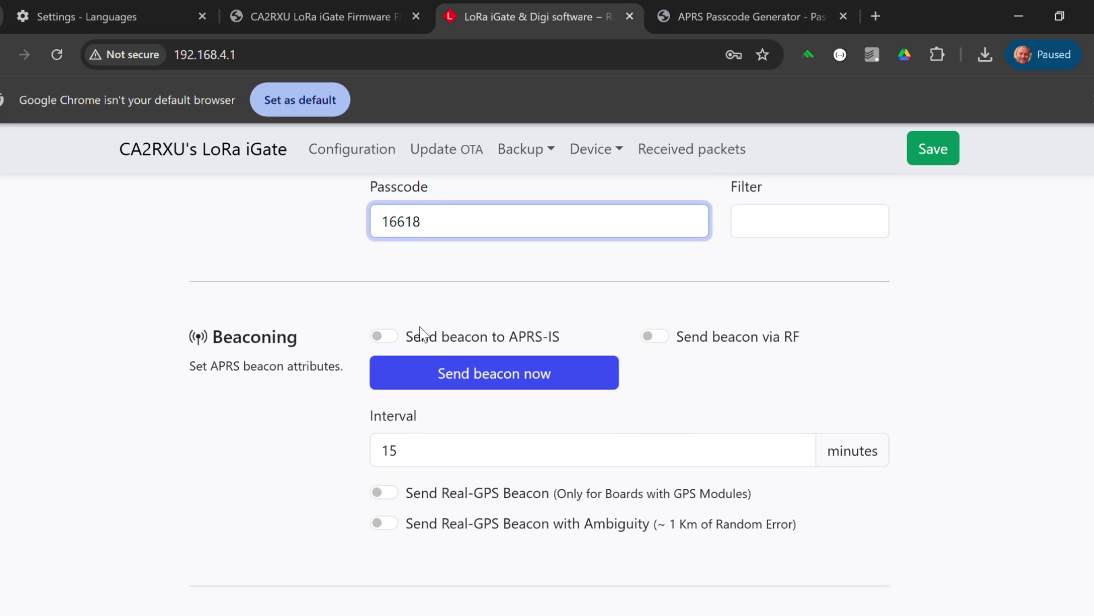
{"action": "left_click", "coordinate": [386, 338]}
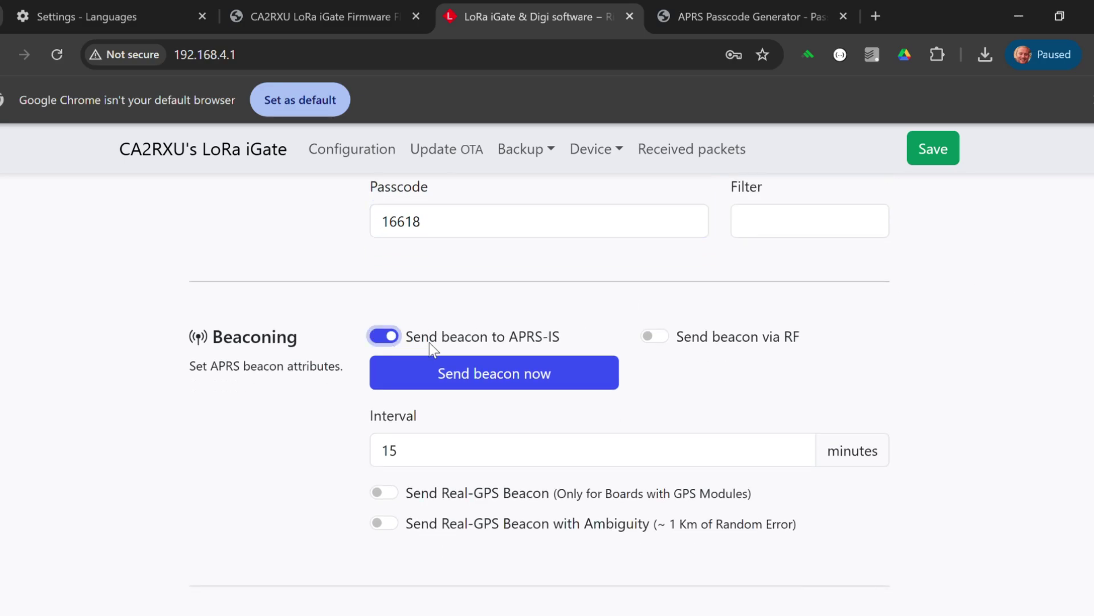
{"action": "left_click", "coordinate": [664, 340]}
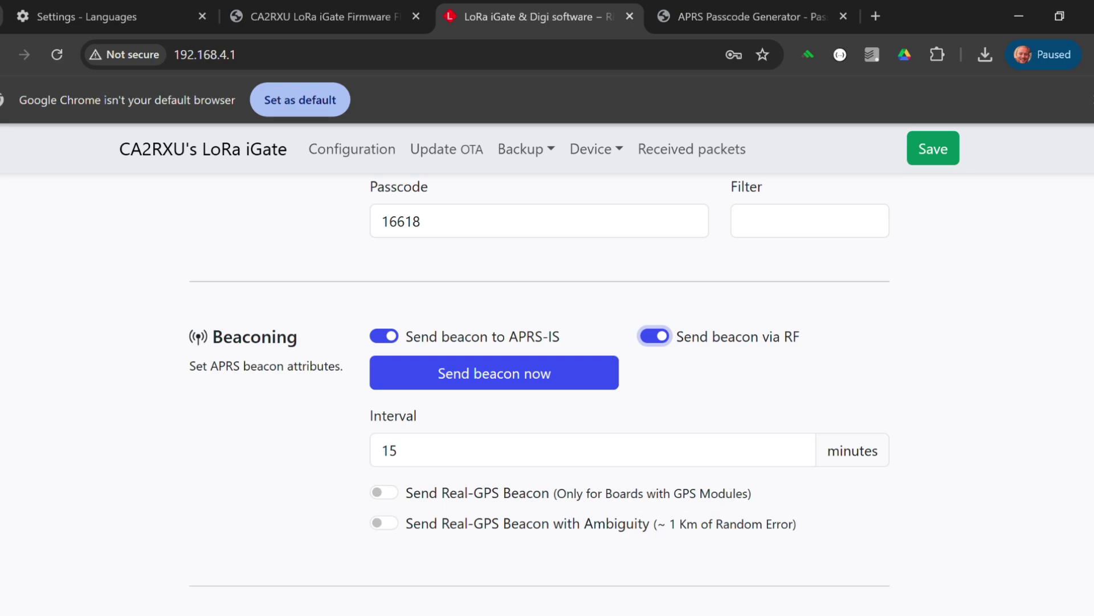
{"action": "scroll", "coordinate": [524, 393], "scroll_direction": "down", "scroll_amount": 2}
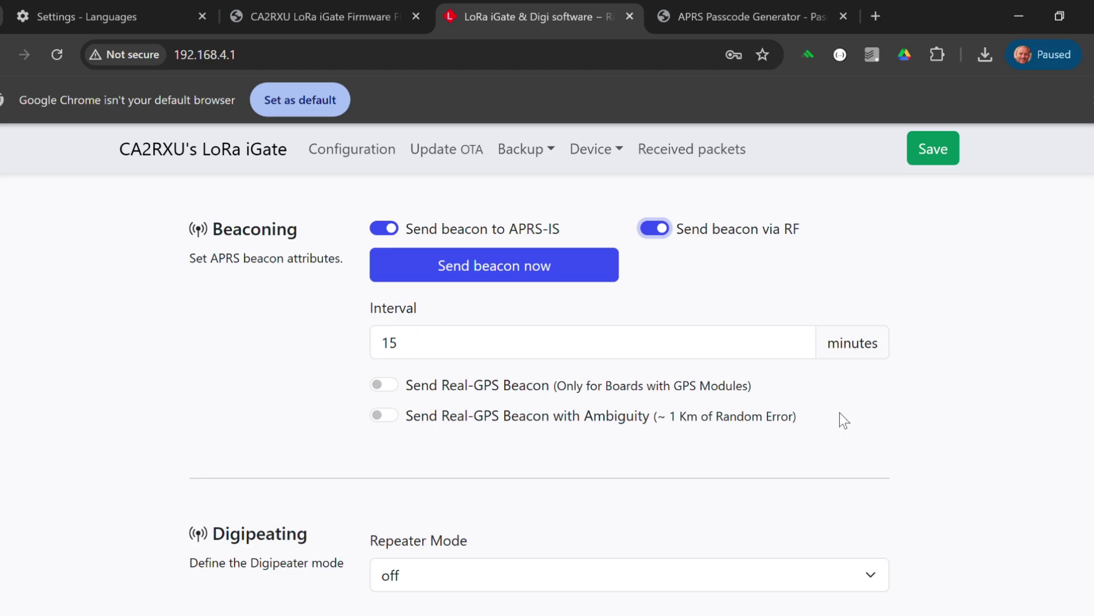
{"action": "scroll", "coordinate": [568, 301], "scroll_direction": "down", "scroll_amount": 4}
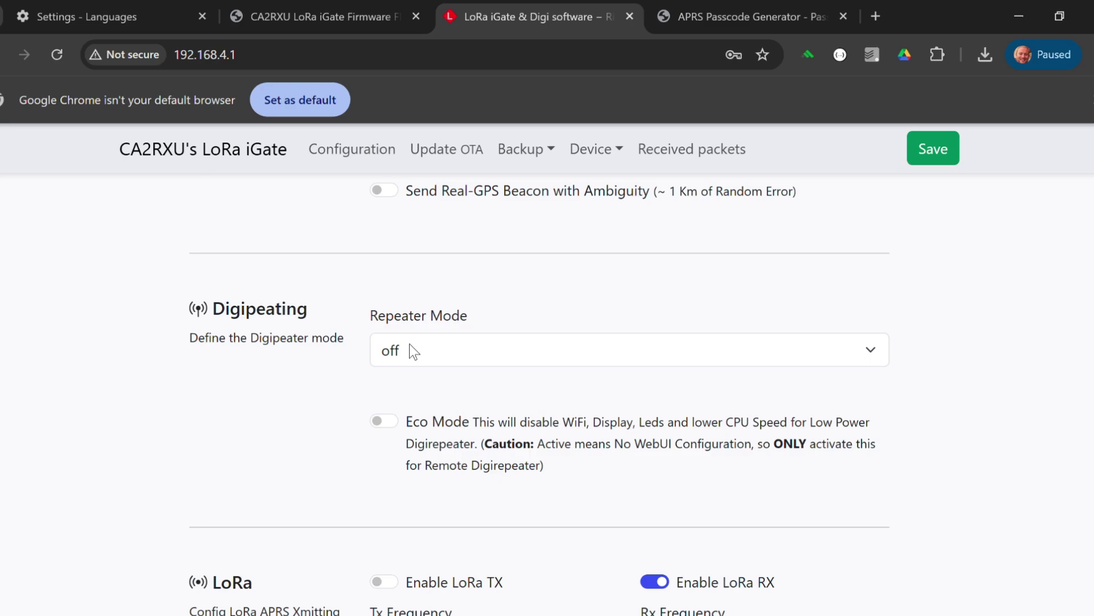
Step: Set Repeater Mode to WIDE2 (+WIDE1) Digi in the Digipeating section
{"action": "left_click", "coordinate": [410, 346]}
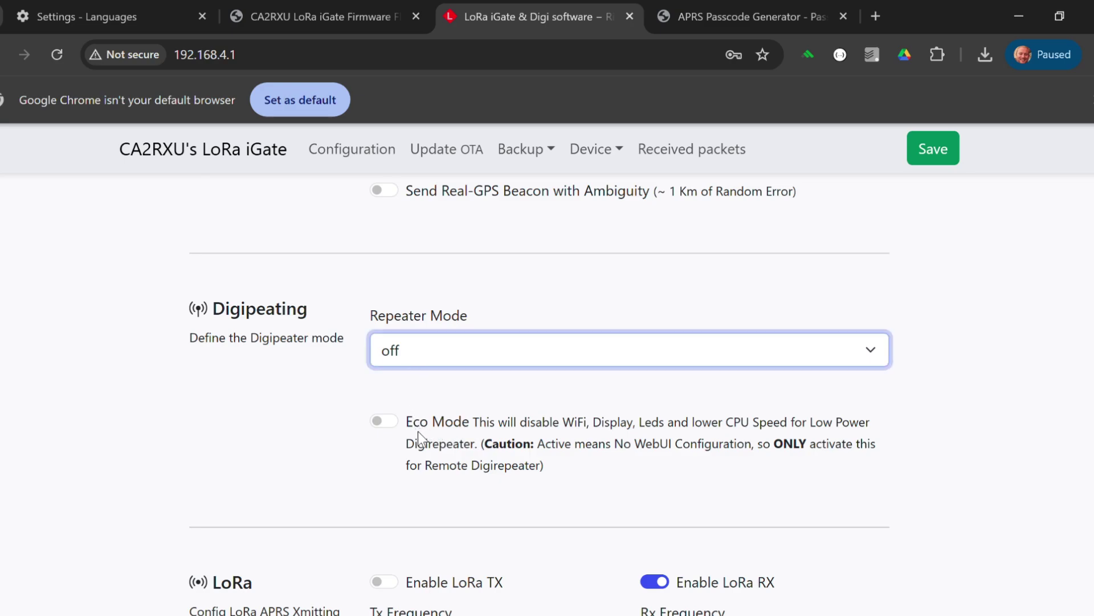
{"action": "key", "text": "Down"}
{"action": "key", "text": "Down"}
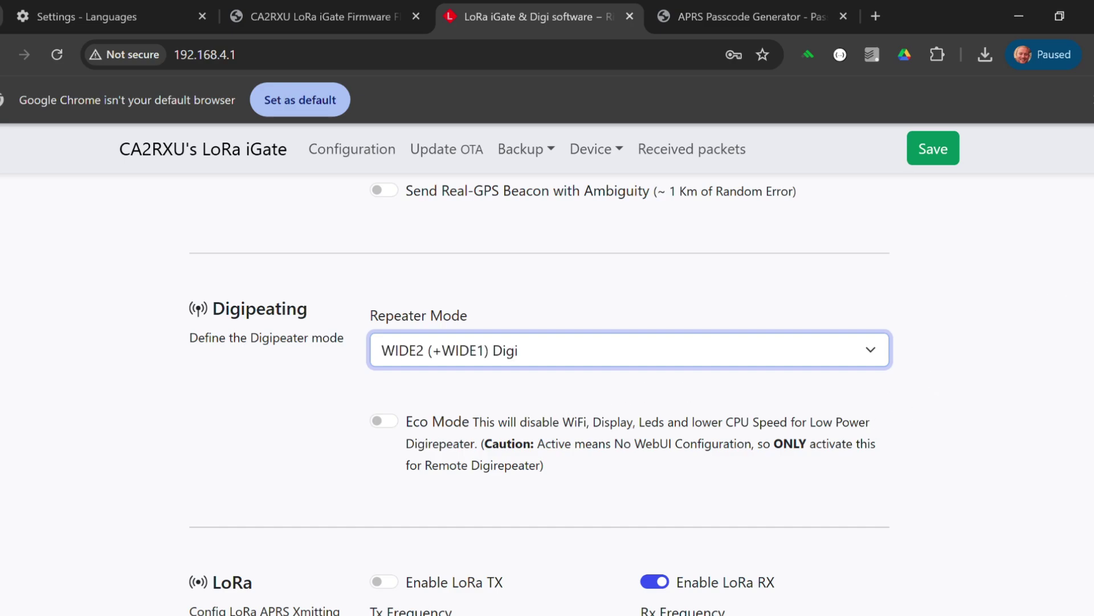
{"action": "scroll", "coordinate": [542, 393], "scroll_direction": "down", "scroll_amount": 2}
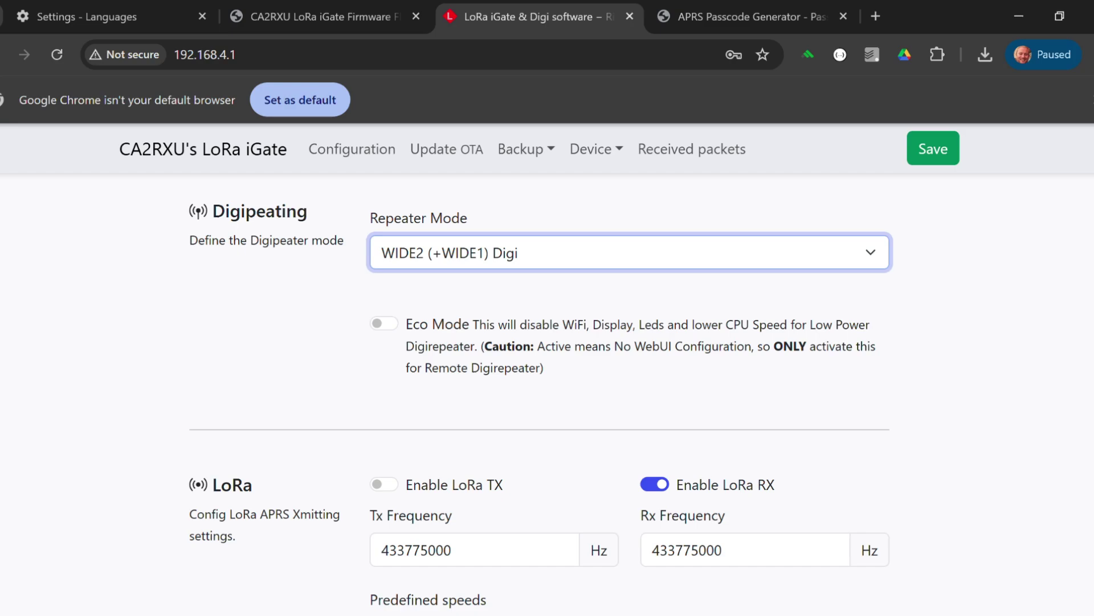
{"action": "scroll", "coordinate": [542, 393], "scroll_direction": "down", "scroll_amount": 1}
Step: Scroll past the LoRa settings (433775000 Hz, 300bps, 20 dBm) down to the Display section
{"action": "scroll", "coordinate": [542, 393], "scroll_direction": "down", "scroll_amount": 3}
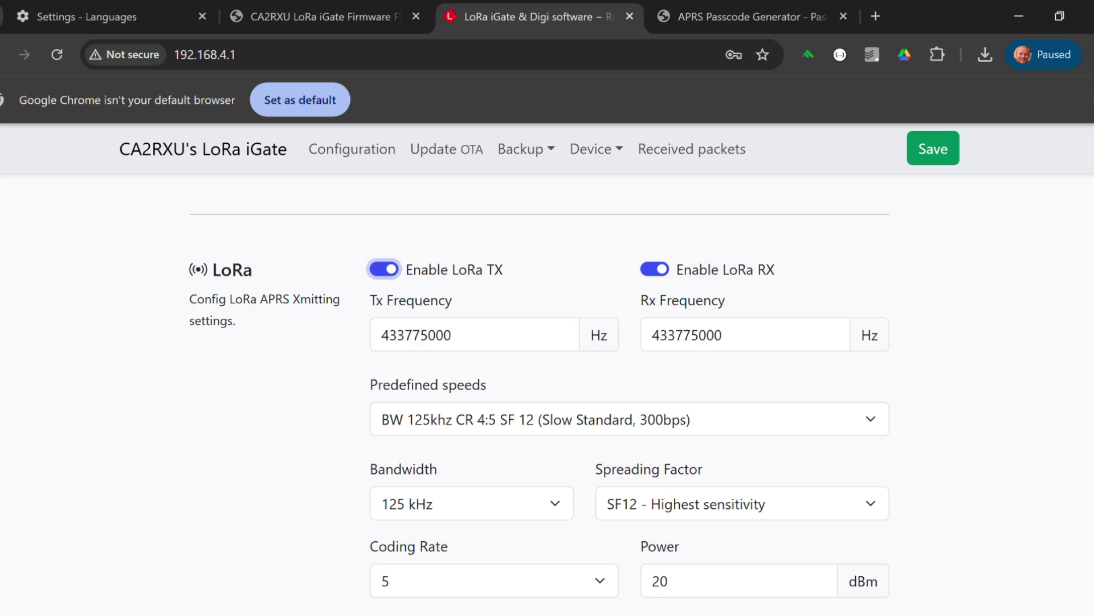
{"action": "scroll", "coordinate": [539, 395], "scroll_direction": "down", "scroll_amount": 3}
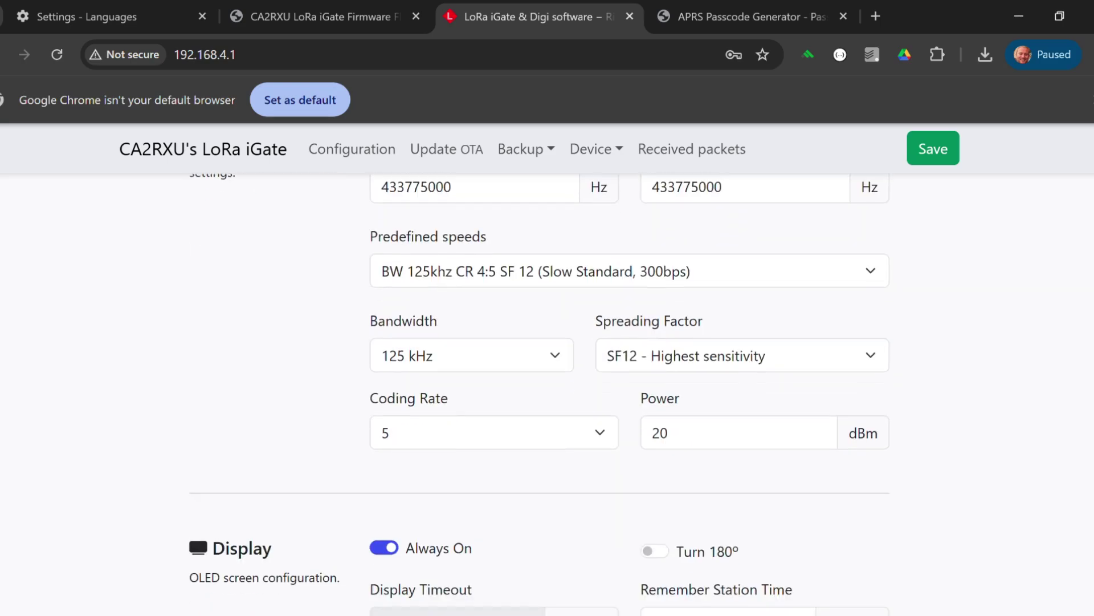
{"action": "scroll", "coordinate": [196, 518], "scroll_direction": "down", "scroll_amount": 1}
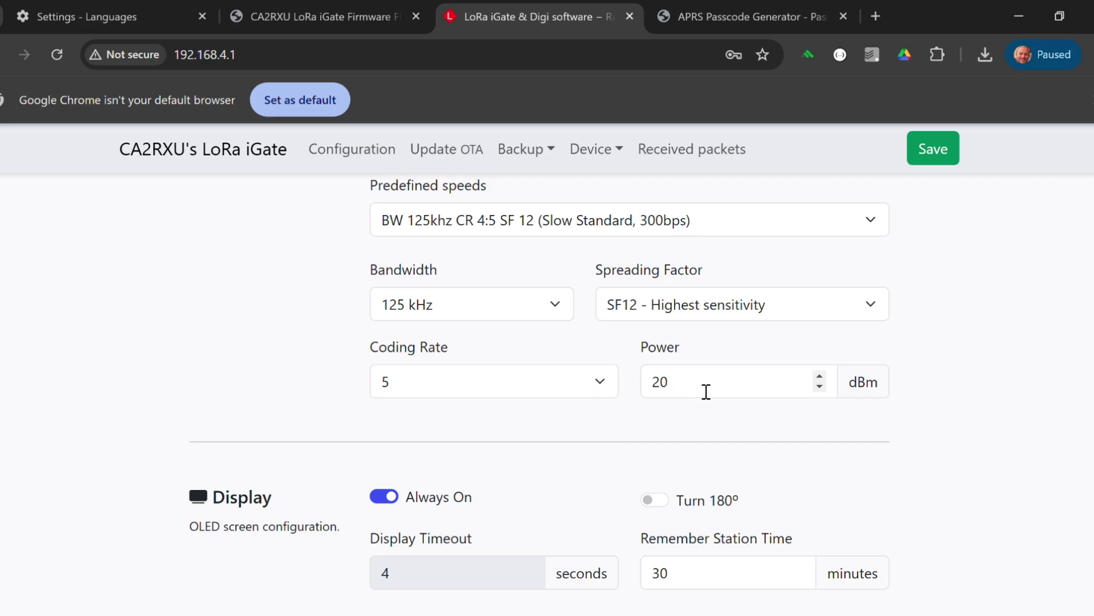
{"action": "scroll", "coordinate": [1011, 328], "scroll_direction": "down", "scroll_amount": 4}
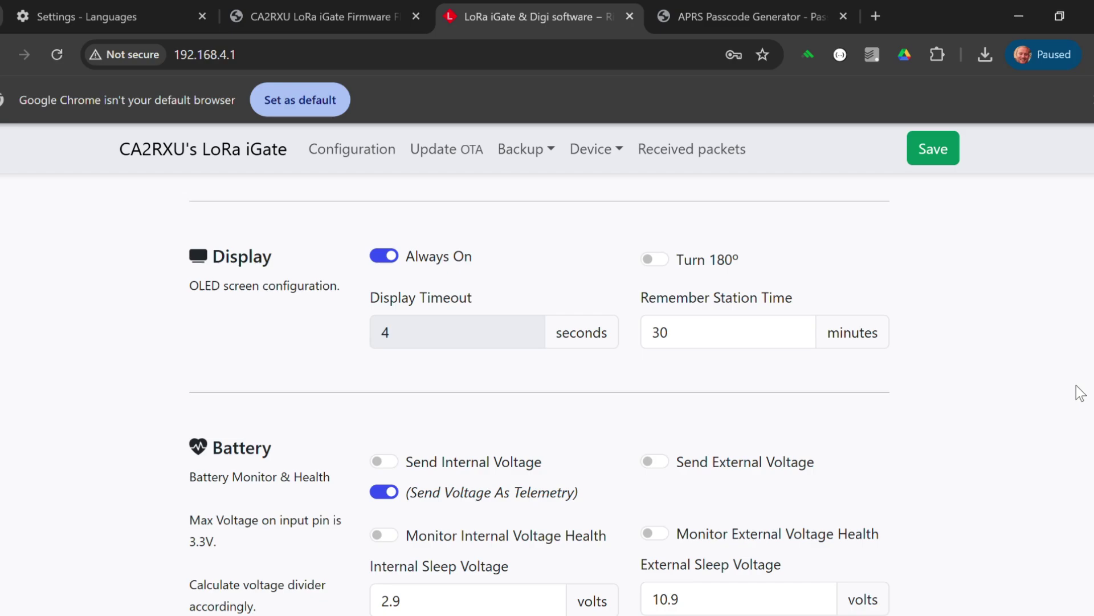
{"action": "scroll", "coordinate": [540, 395], "scroll_direction": "down", "scroll_amount": 2}
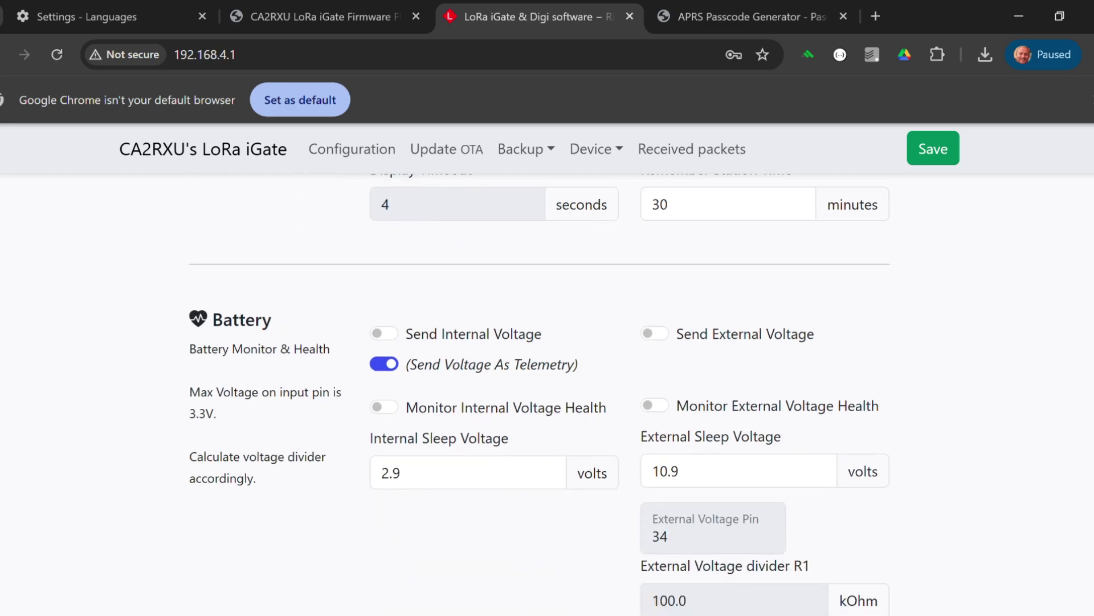
{"action": "left_click", "coordinate": [385, 364]}
{"action": "scroll", "coordinate": [539, 394], "scroll_direction": "down", "scroll_amount": 7}
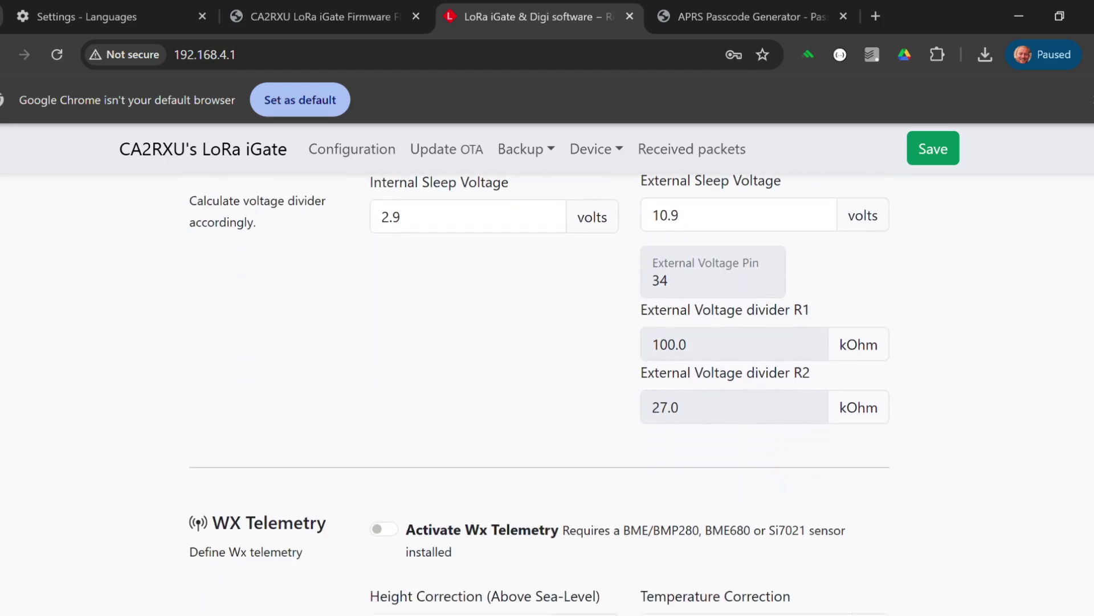
{"action": "scroll", "coordinate": [540, 393], "scroll_direction": "down", "scroll_amount": 1}
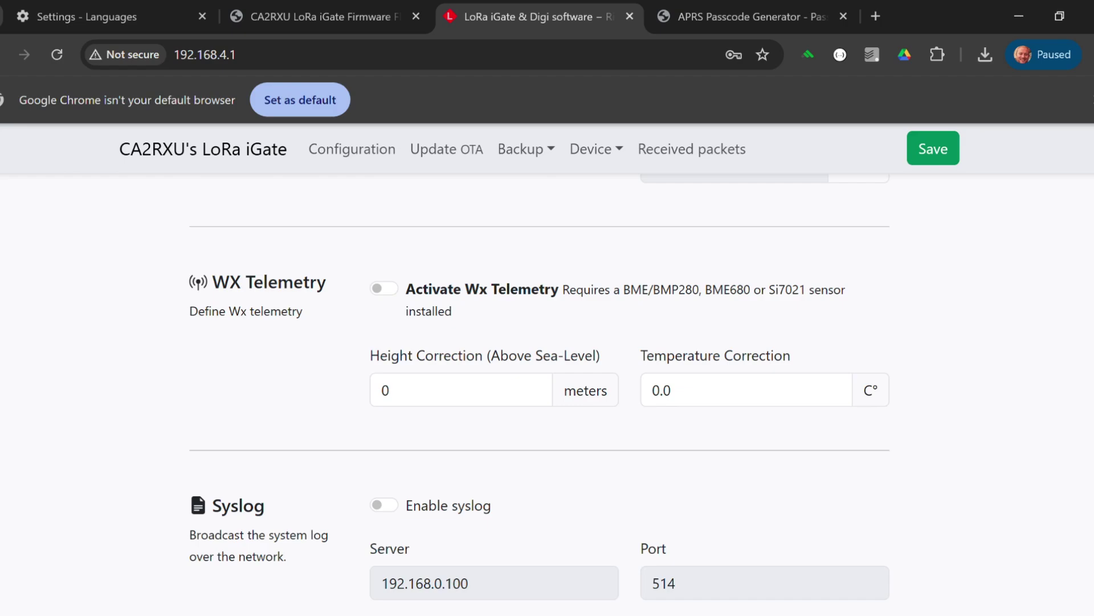
{"action": "scroll", "coordinate": [539, 387], "scroll_direction": "down", "scroll_amount": 1}
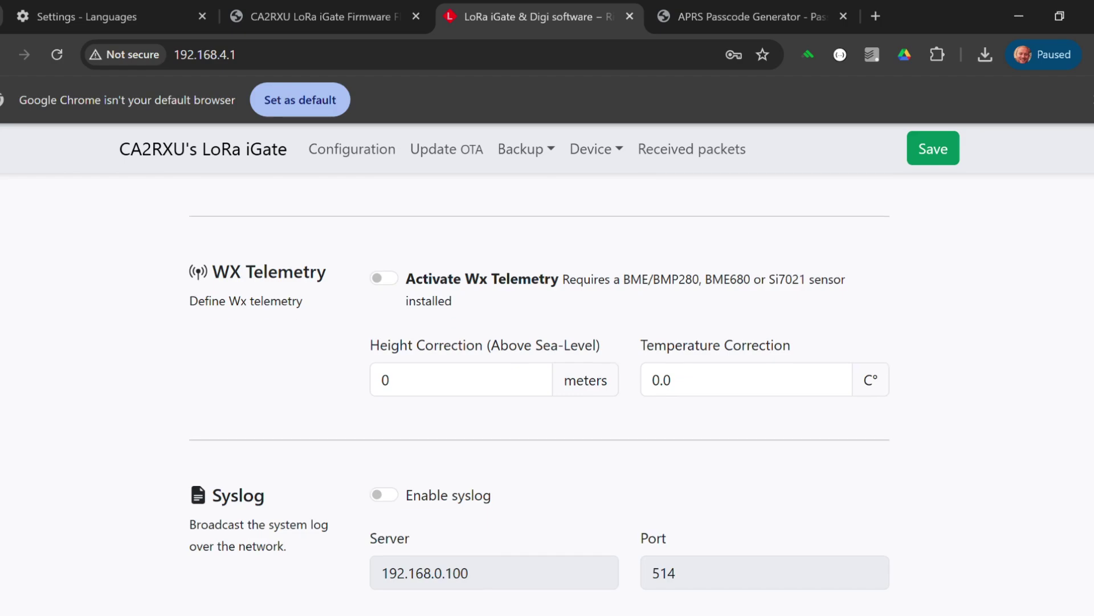
{"action": "scroll", "coordinate": [540, 388], "scroll_direction": "down", "scroll_amount": 1}
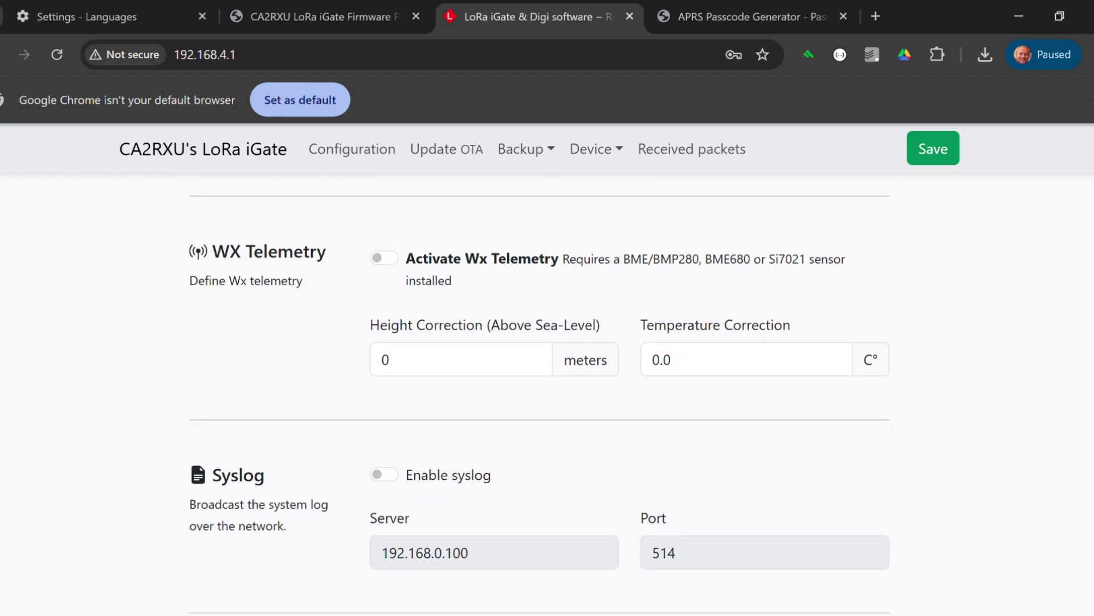
{"action": "scroll", "coordinate": [539, 399], "scroll_direction": "down", "scroll_amount": 3}
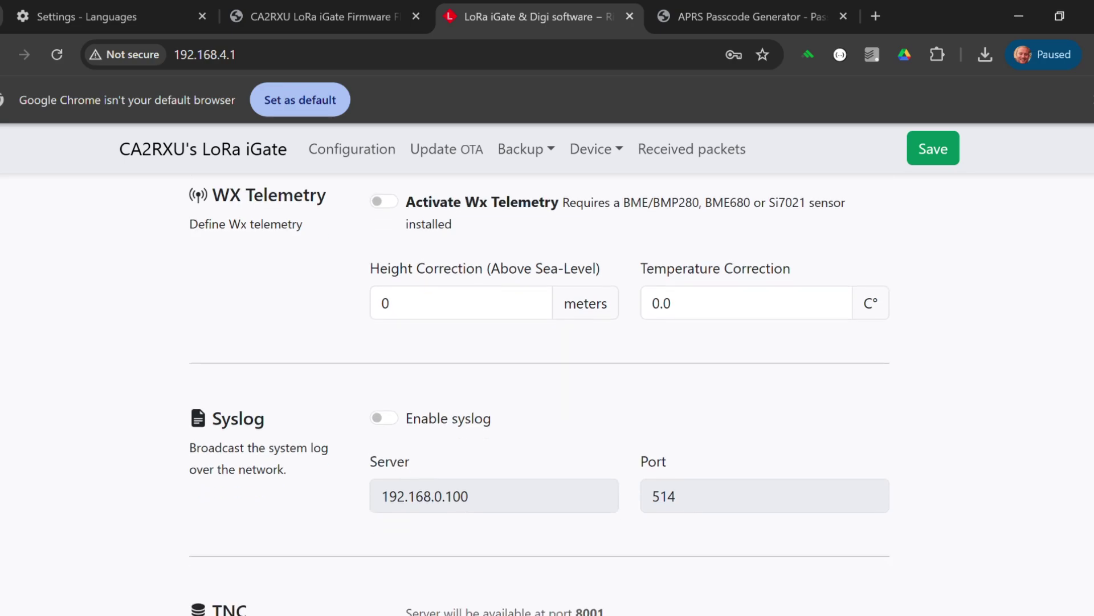
{"action": "scroll", "coordinate": [539, 399], "scroll_direction": "down", "scroll_amount": 1}
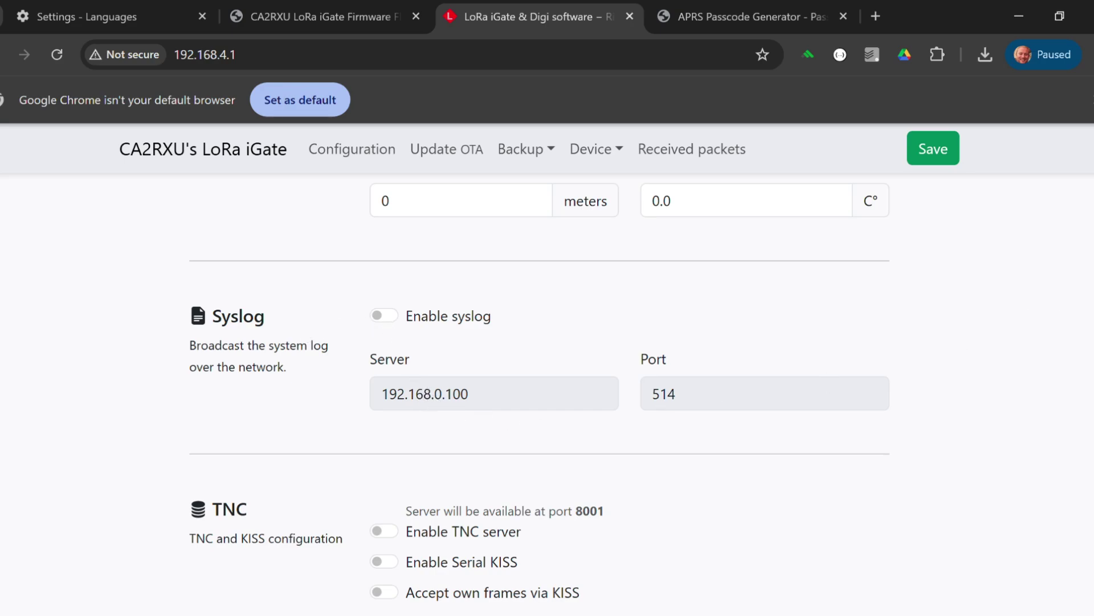
{"action": "scroll", "coordinate": [691, 405], "scroll_direction": "down", "scroll_amount": 4}
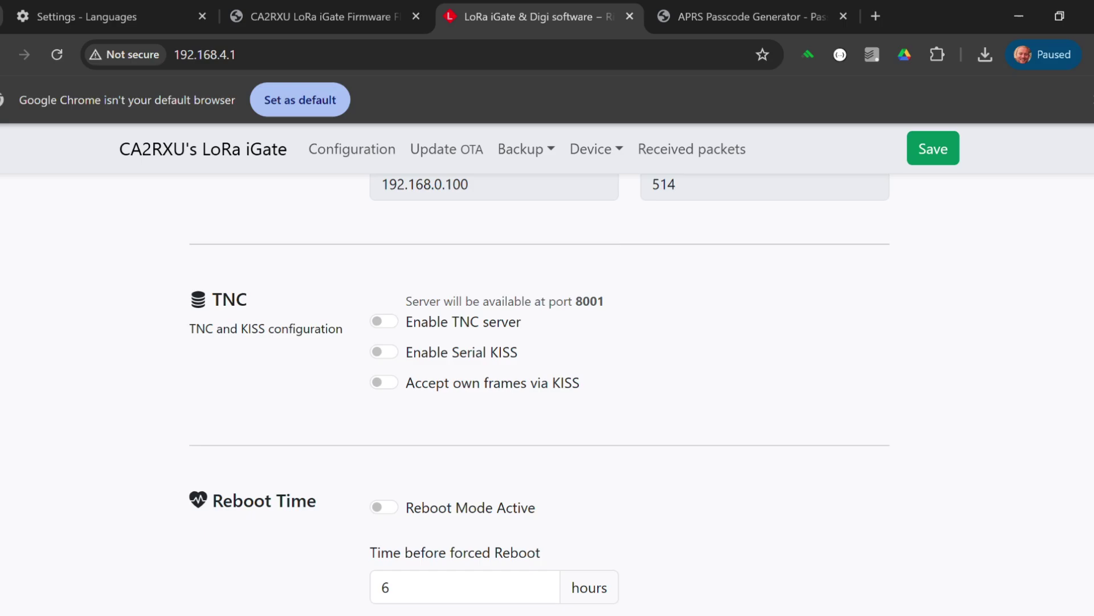
{"action": "scroll", "coordinate": [540, 391], "scroll_direction": "down", "scroll_amount": 4}
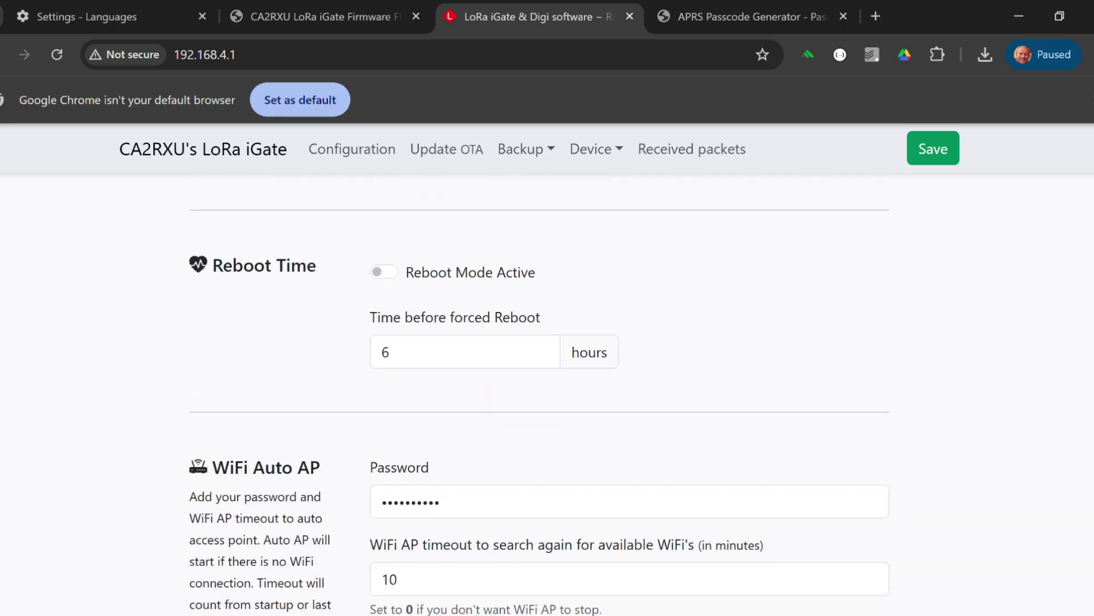
{"action": "scroll", "coordinate": [539, 399], "scroll_direction": "down", "scroll_amount": 3}
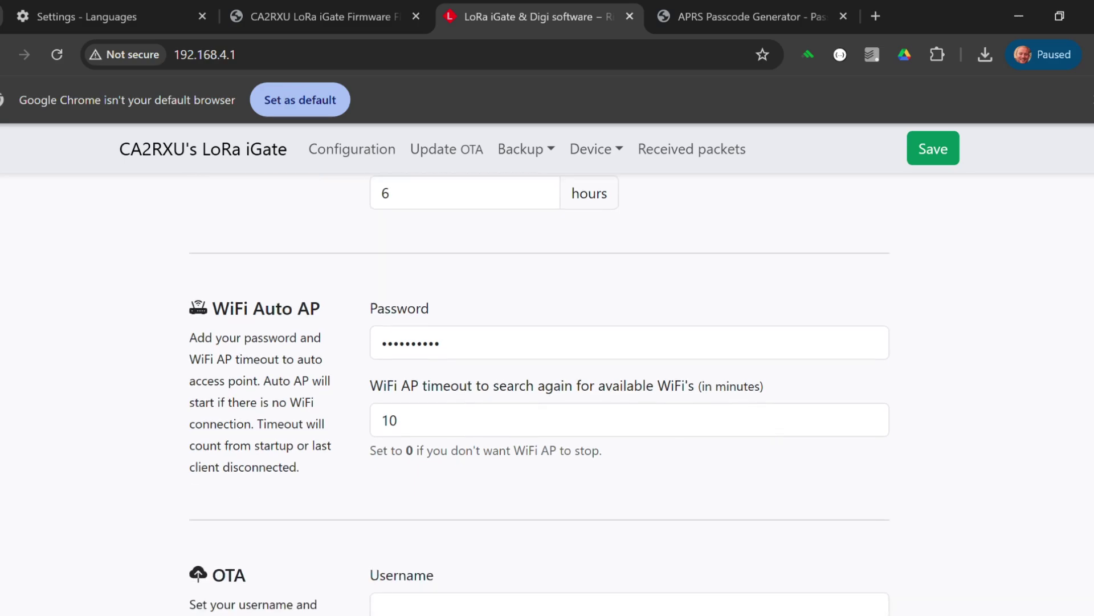
{"action": "scroll", "coordinate": [539, 395], "scroll_direction": "down", "scroll_amount": 1}
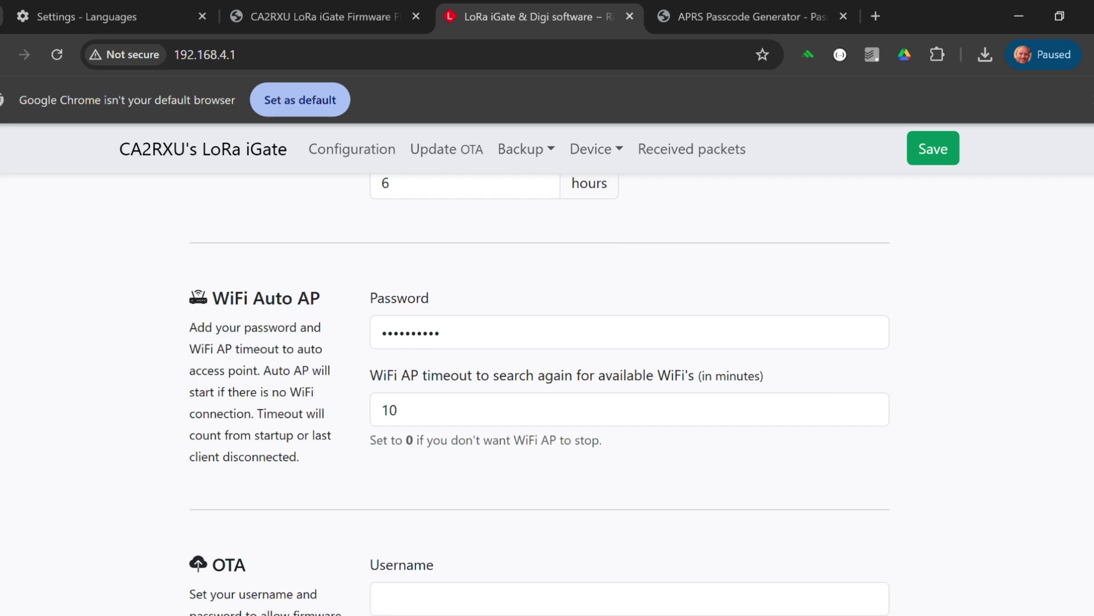
{"action": "scroll", "coordinate": [1071, 489], "scroll_direction": "down", "scroll_amount": 5}
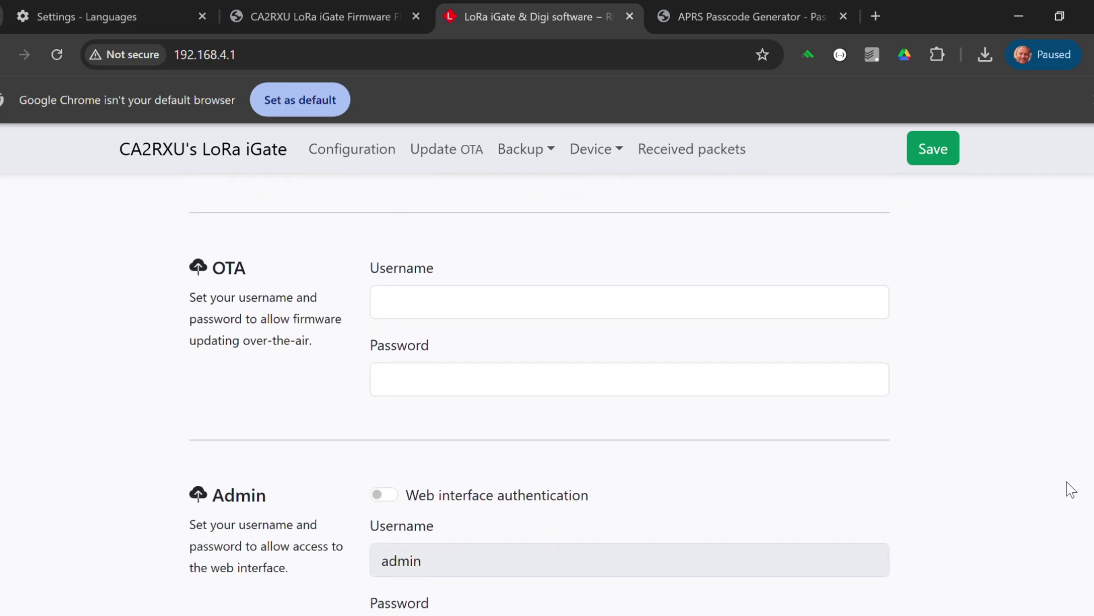
{"action": "scroll", "coordinate": [702, 426], "scroll_direction": "down", "scroll_amount": 4}
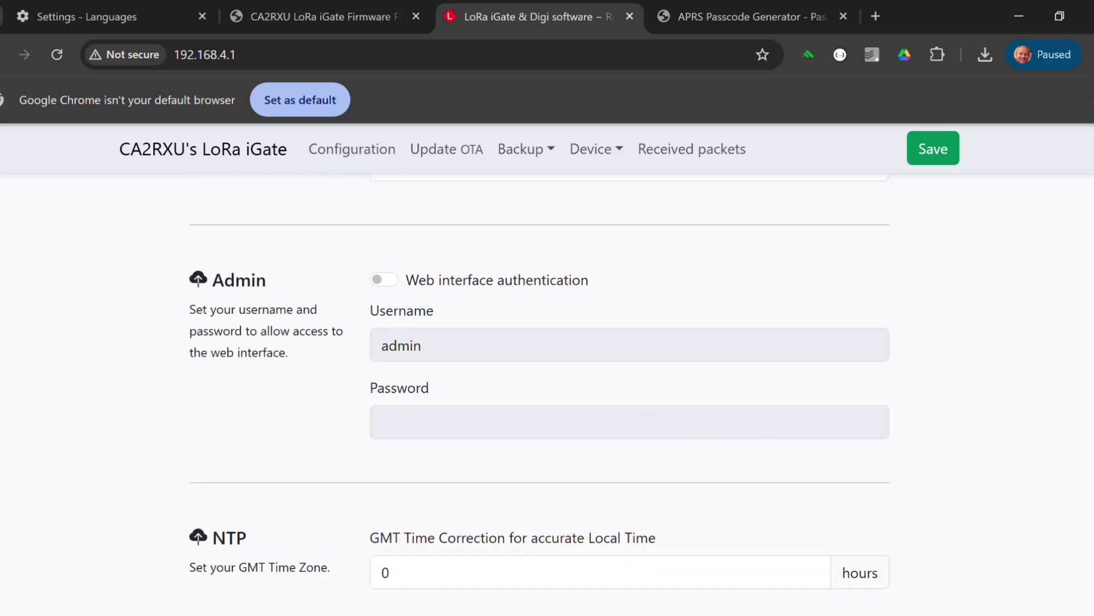
{"action": "scroll", "coordinate": [630, 399], "scroll_direction": "down", "scroll_amount": 4}
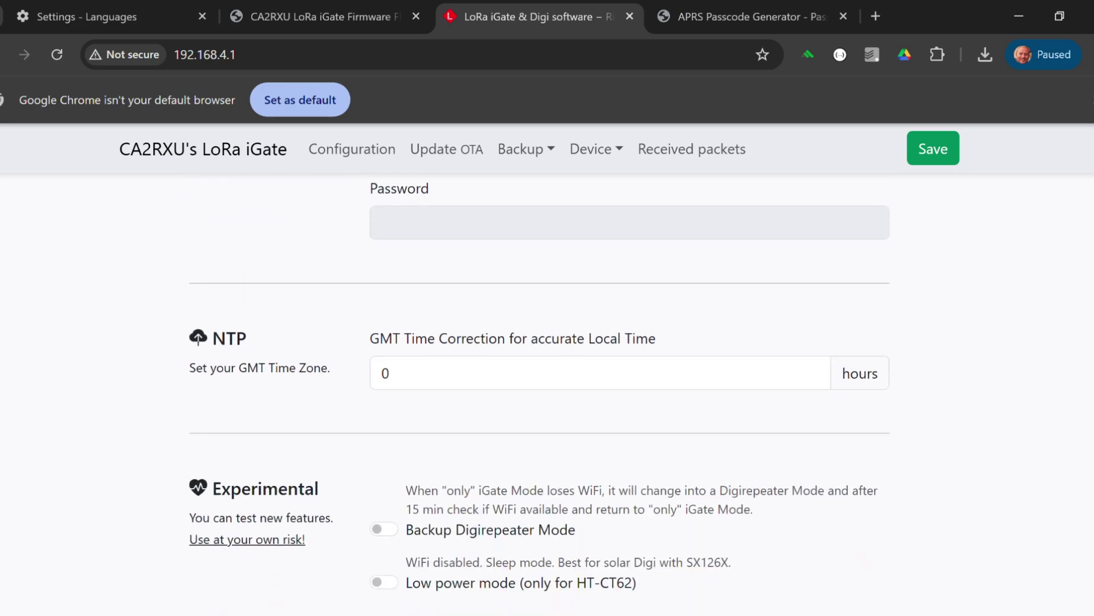
{"action": "left_click", "coordinate": [406, 365]}
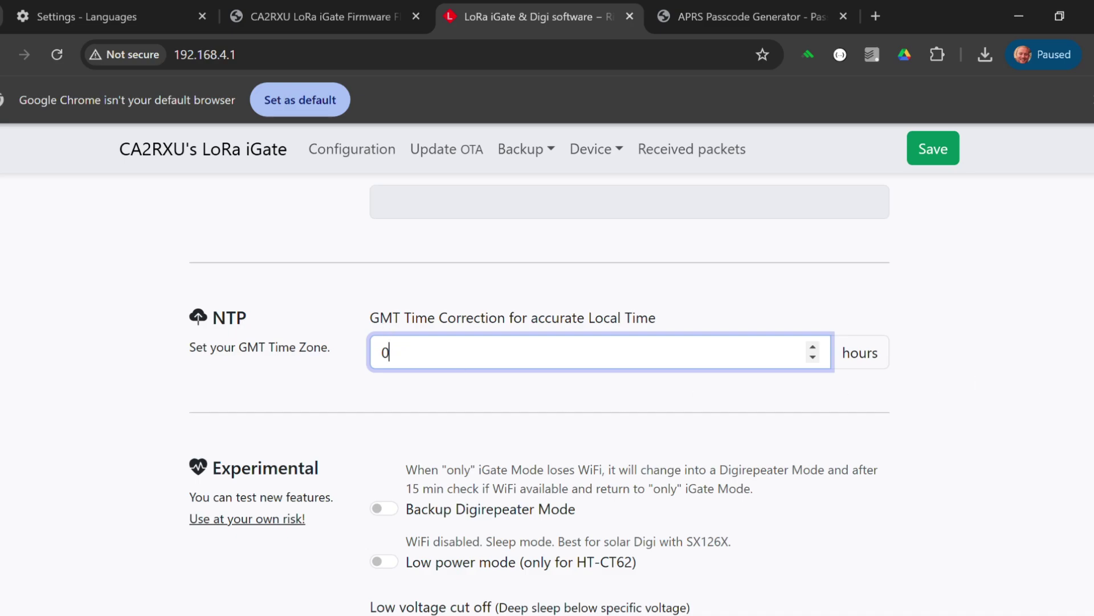
{"action": "scroll", "coordinate": [547, 370], "scroll_direction": "down", "scroll_amount": 1}
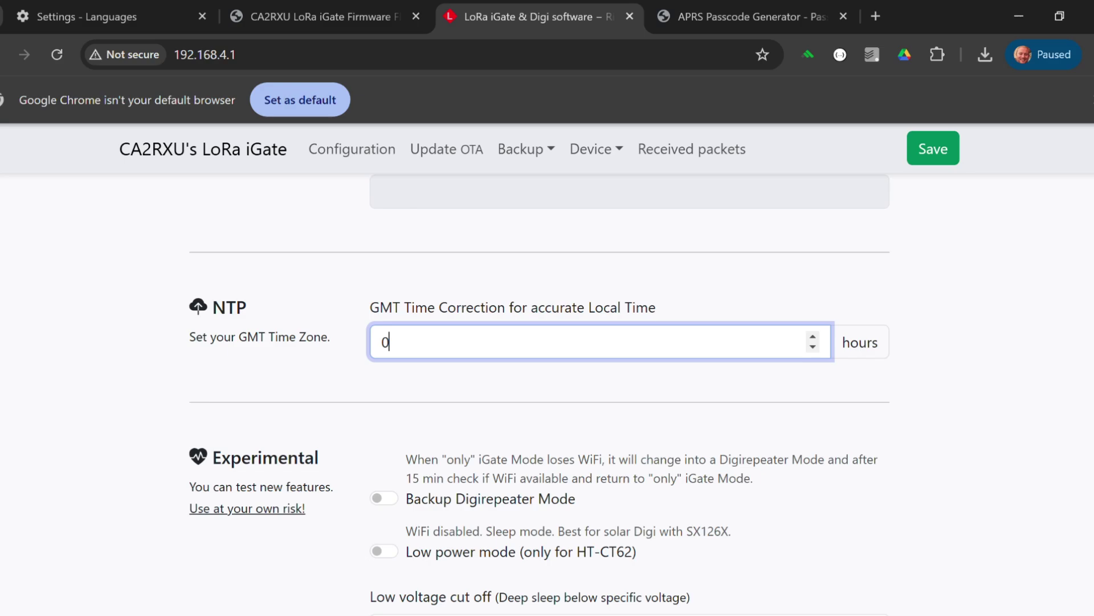
{"action": "scroll", "coordinate": [547, 370], "scroll_direction": "down", "scroll_amount": 4}
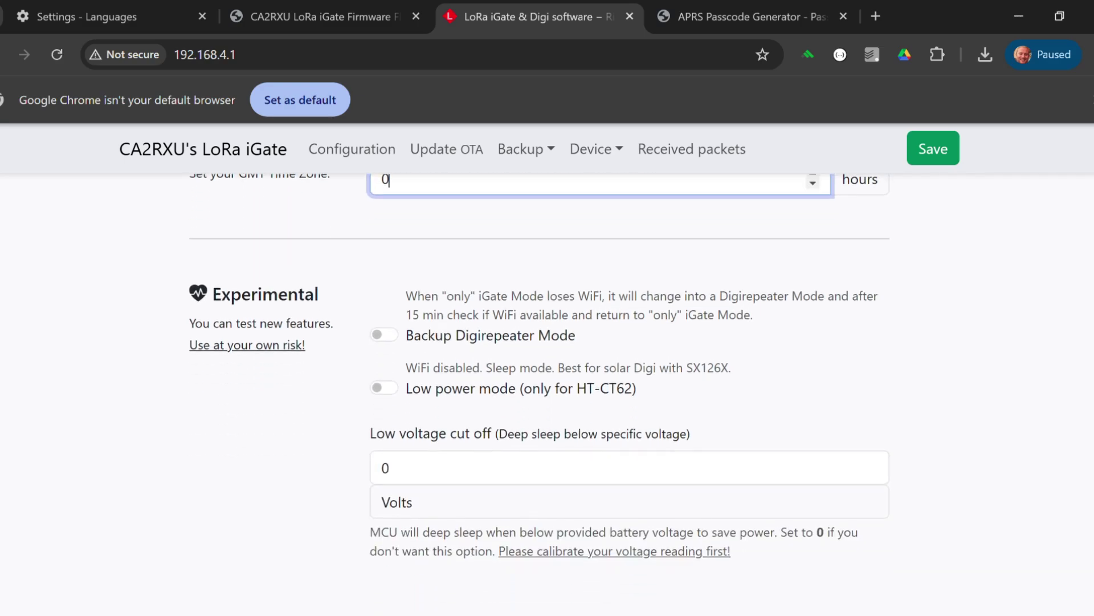
{"action": "scroll", "coordinate": [540, 399], "scroll_direction": "down", "scroll_amount": 1}
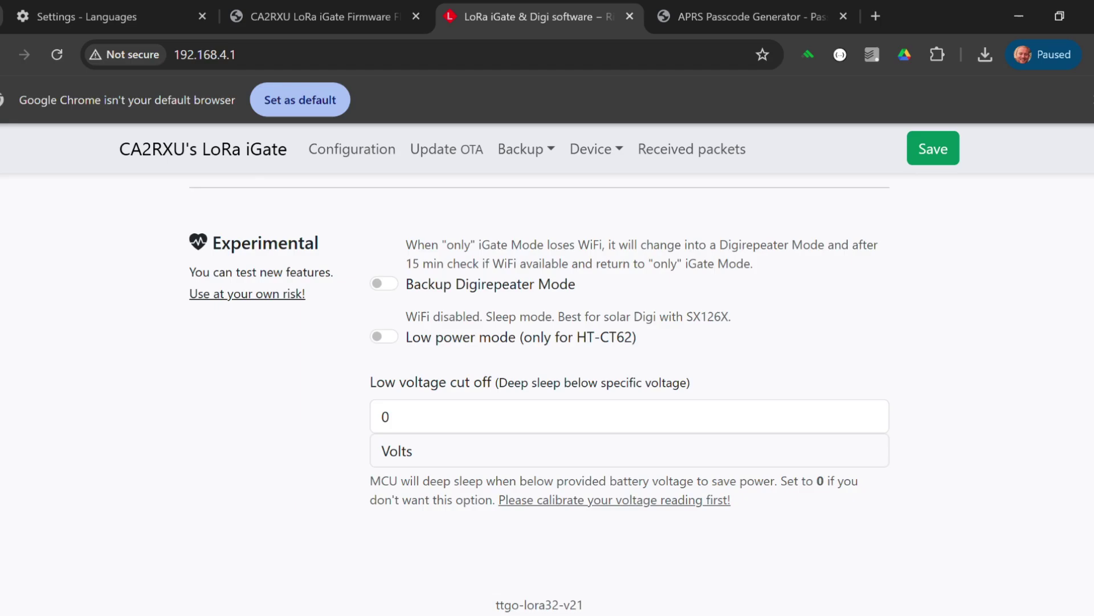
{"action": "scroll", "coordinate": [539, 393], "scroll_direction": "down", "scroll_amount": 5}
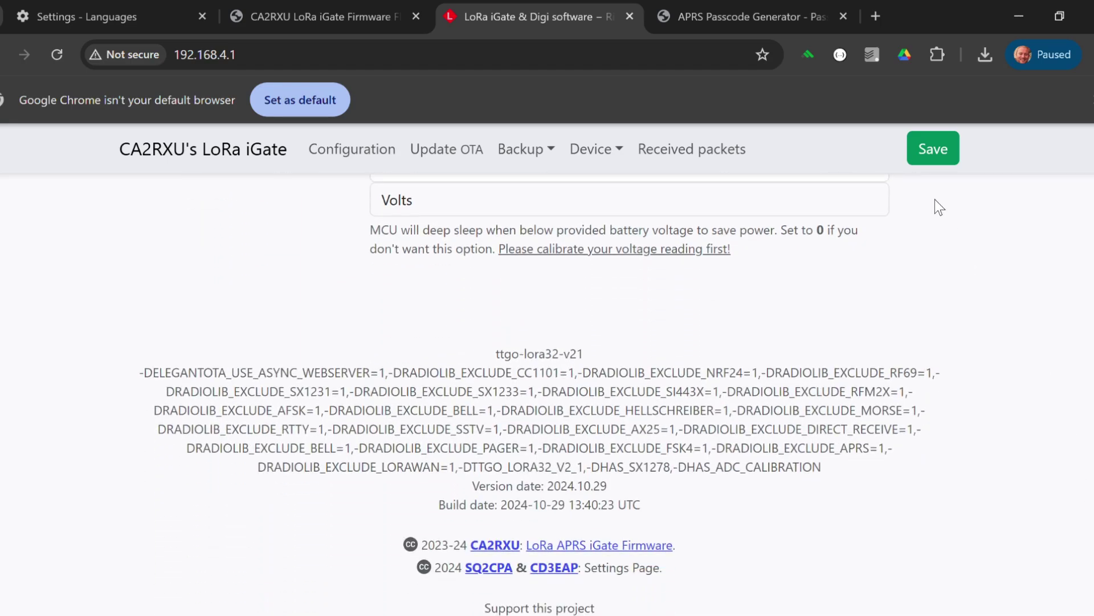
Step: Save all iGate settings, then reload the configuration from 192.168.10.176 and return to the top
{"action": "left_click", "coordinate": [930, 151]}
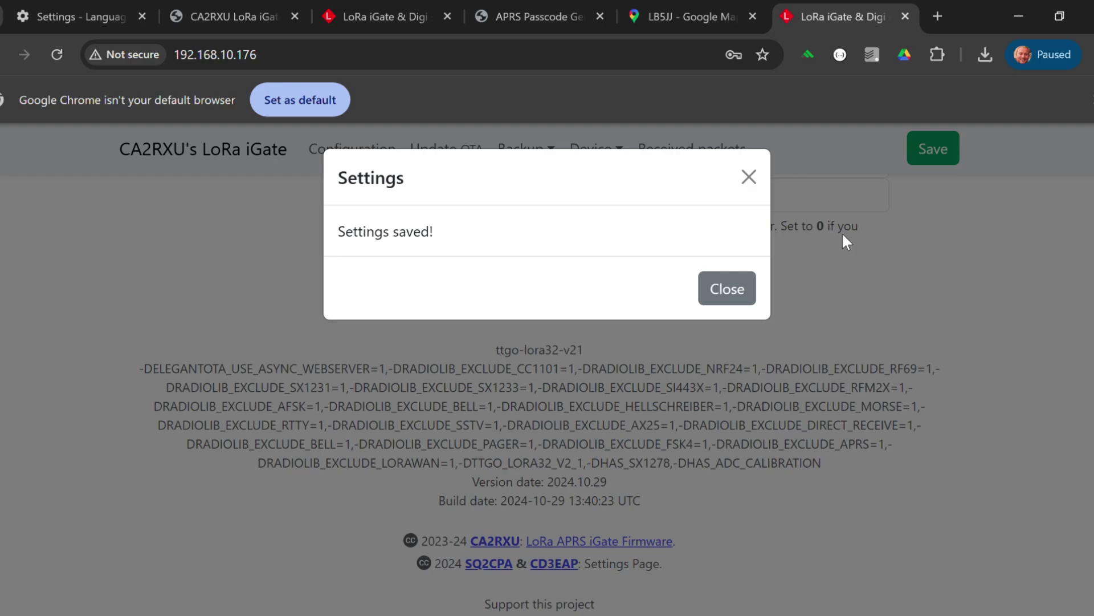
{"action": "left_click", "coordinate": [842, 231]}
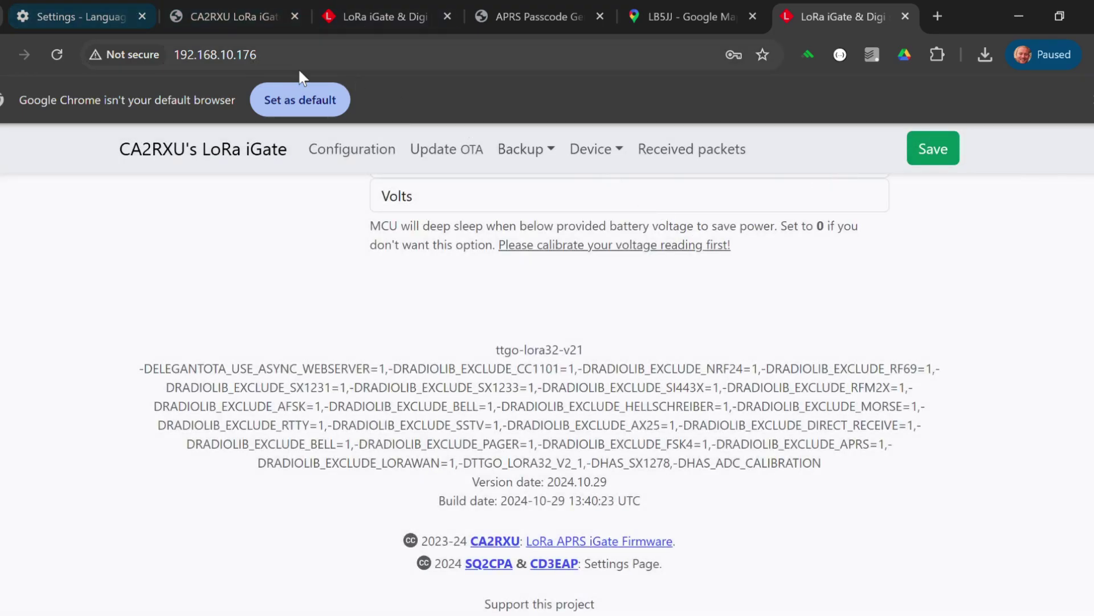
{"action": "left_click", "coordinate": [310, 68]}
{"action": "key", "text": "Return"}
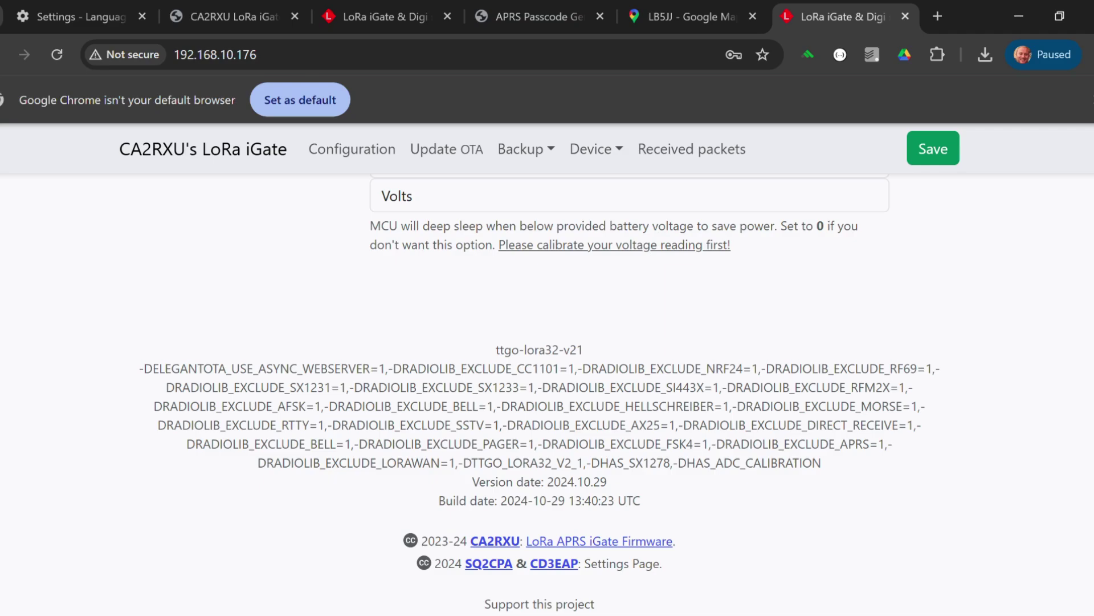
{"action": "key", "text": "Home"}
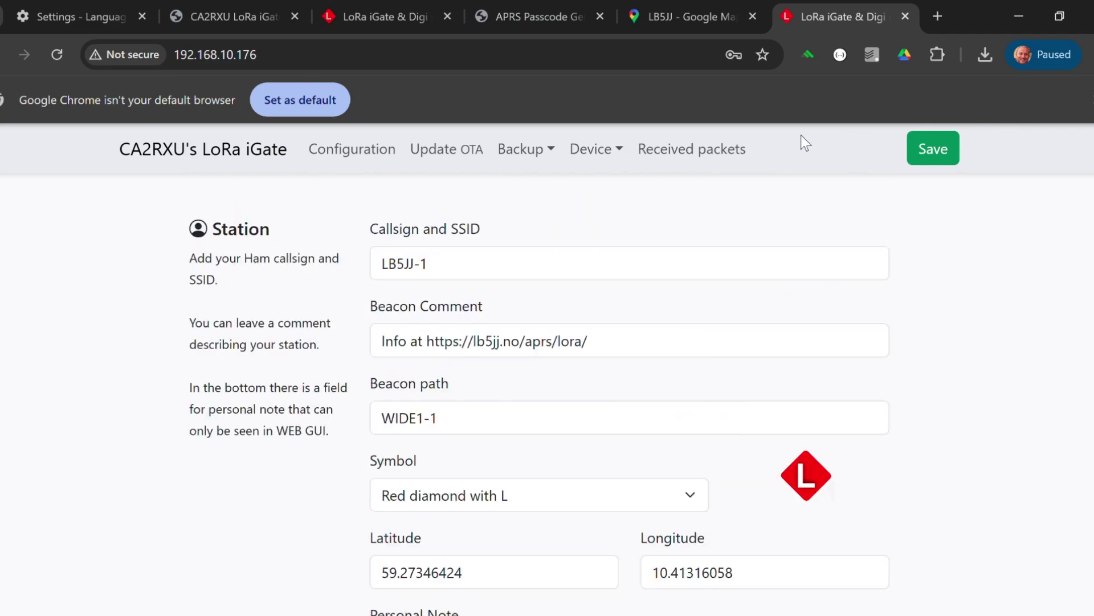
{"action": "left_click", "coordinate": [60, 51]}
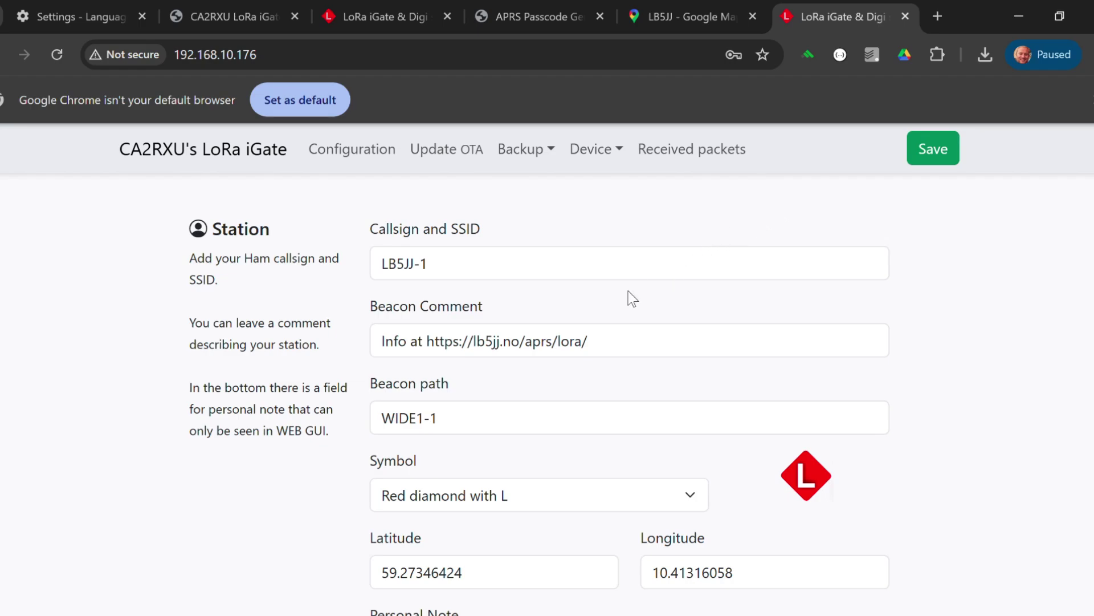